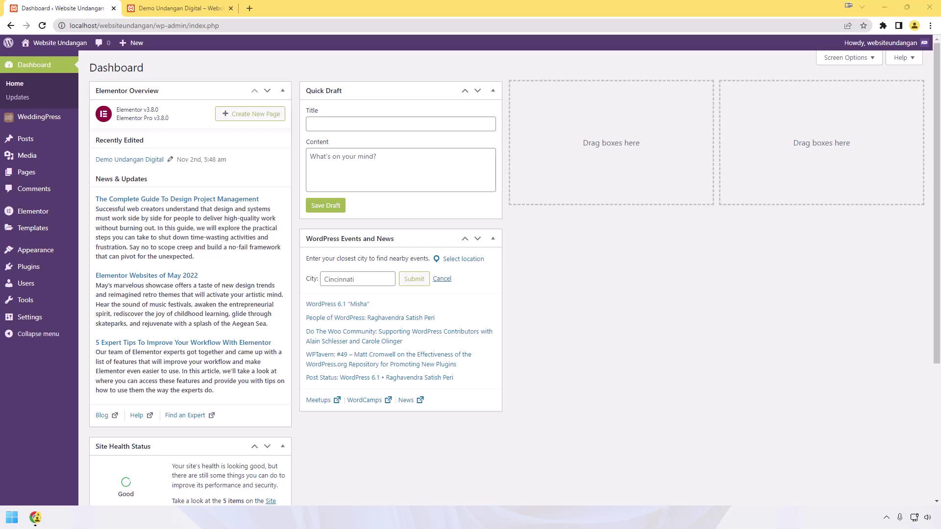
# Step: Reload the demo invitation page to view its health protocols popup, and dismiss the popup
pyautogui.click(210, 5)
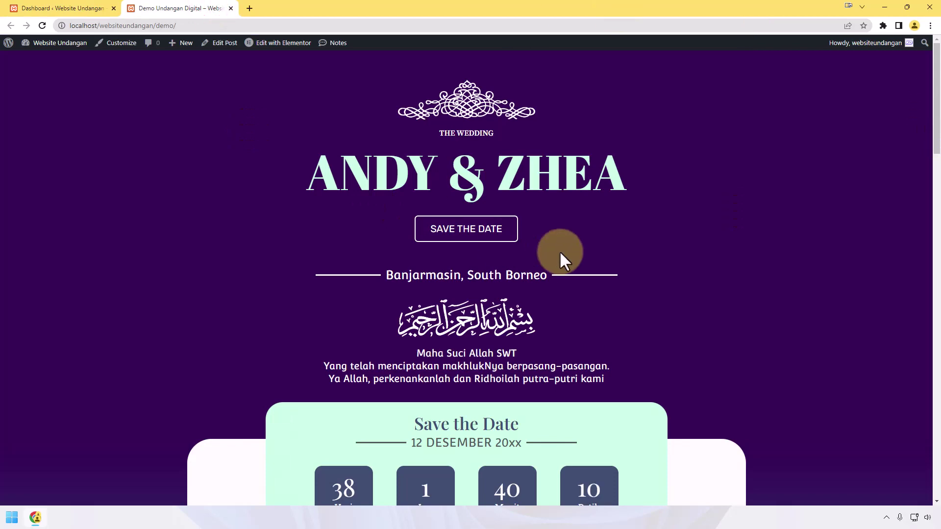
pyautogui.press('F5')
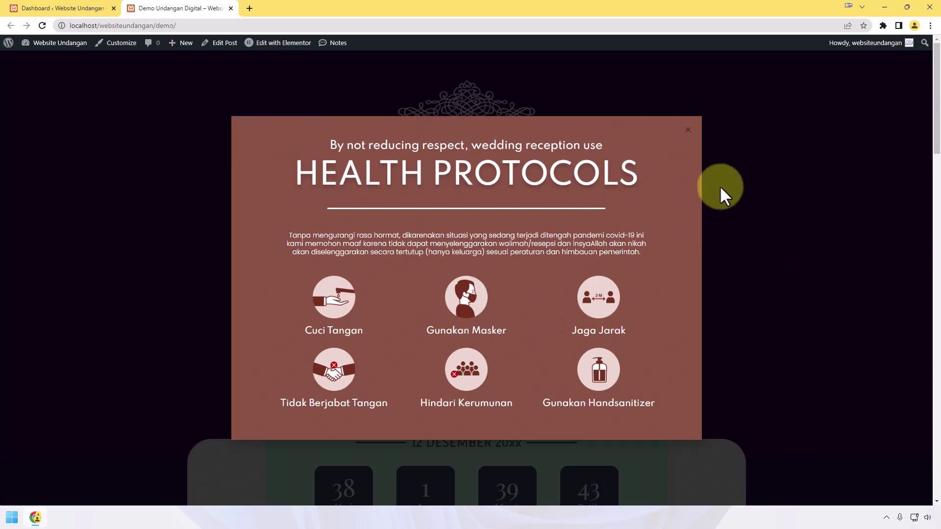
pyautogui.click(780, 198)
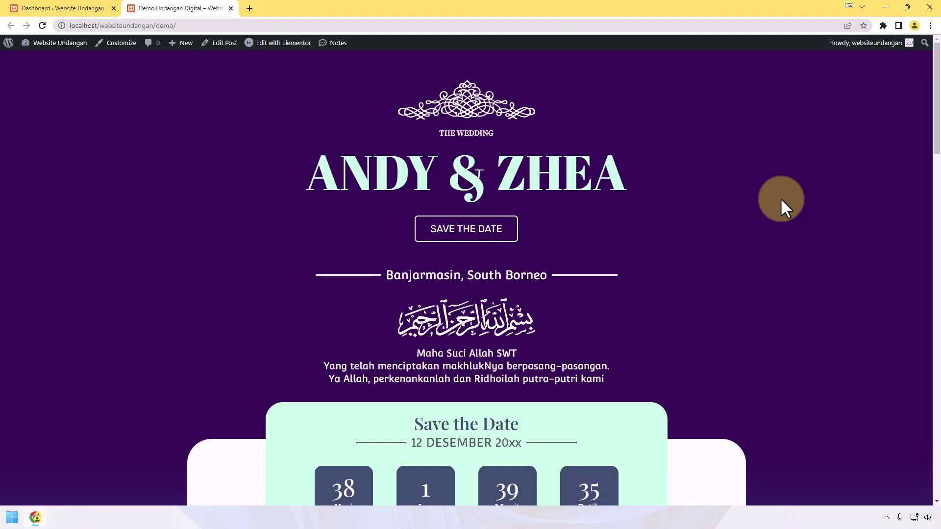
# Step: Review the installed plugins and the existing popup templates in the site's admin dashboard
pyautogui.click(73, 8)
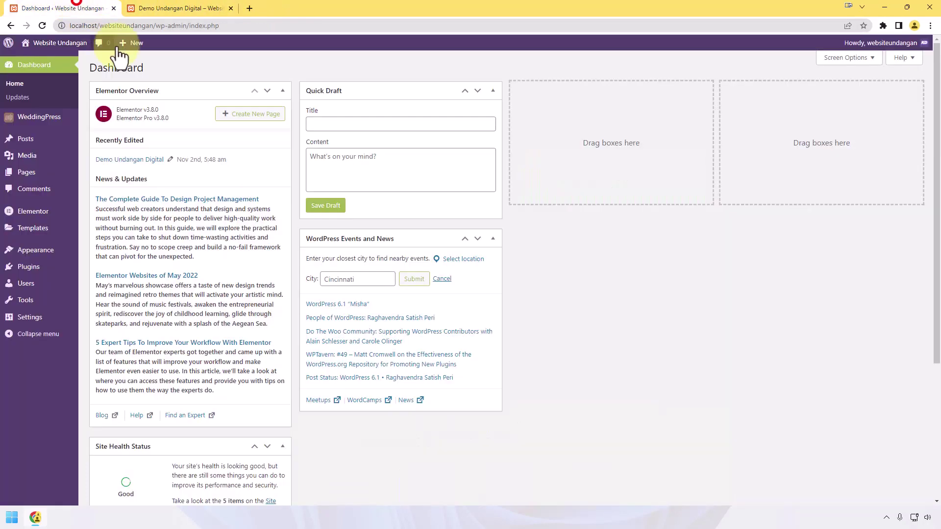
pyautogui.click(64, 262)
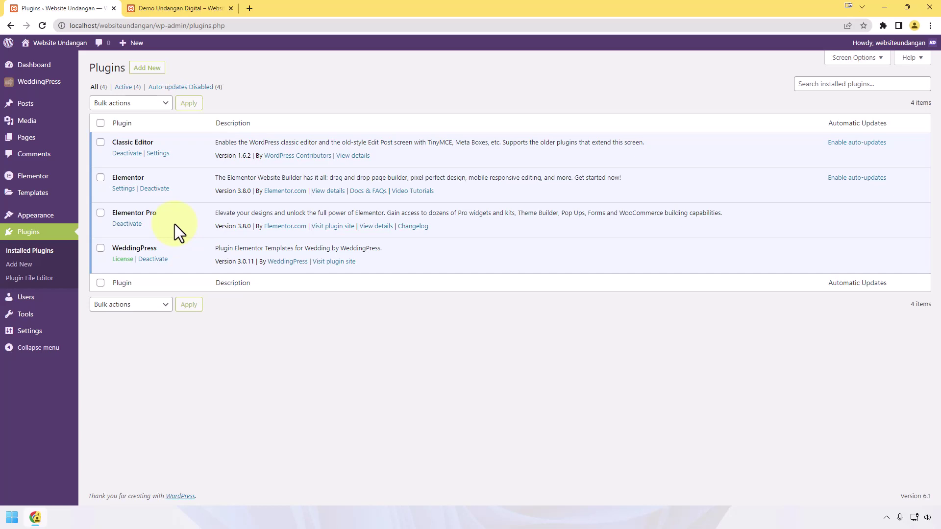
pyautogui.moveTo(74, 196)
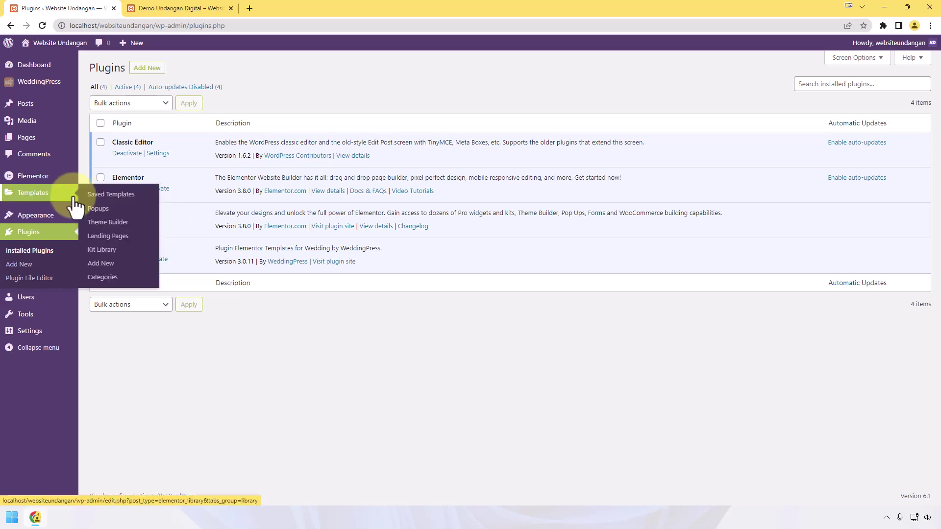
pyautogui.click(103, 210)
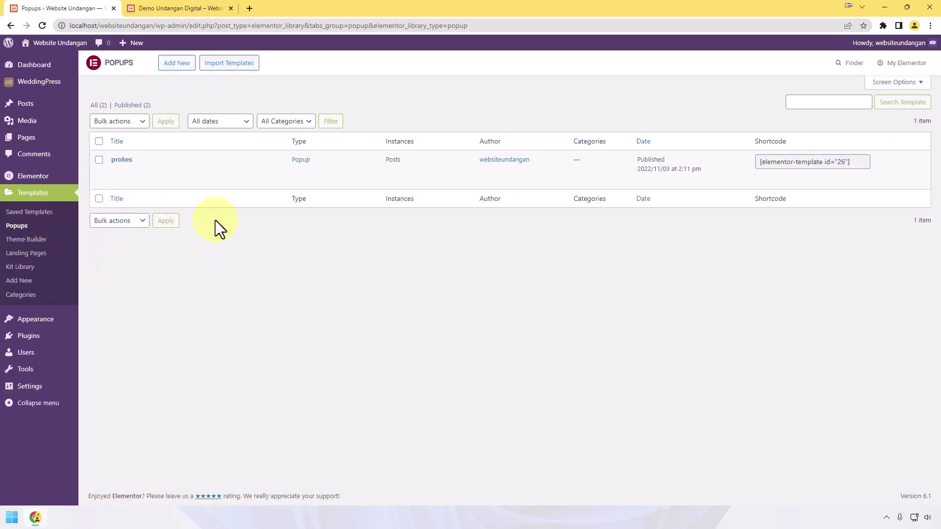
# Step: Start a new template from Saved Templates and choose Popup as its type
pyautogui.click(27, 212)
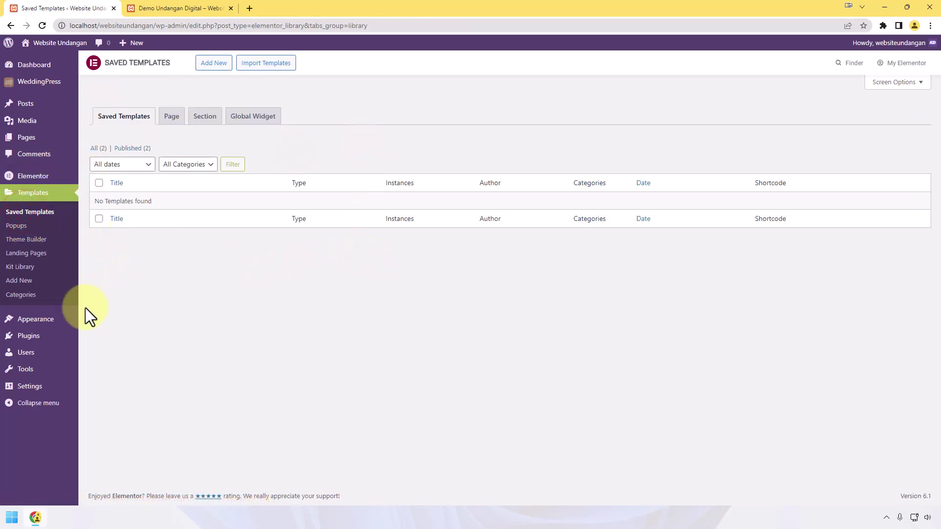
pyautogui.click(212, 69)
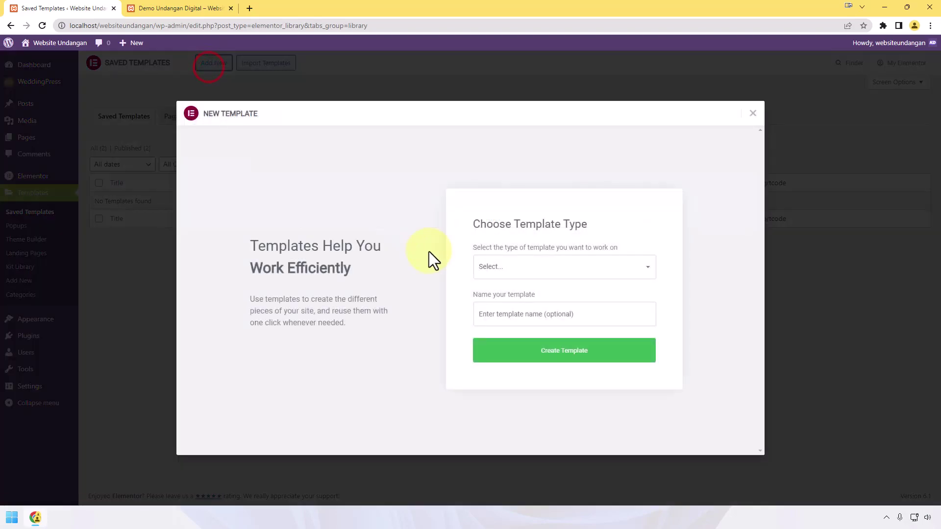
pyautogui.click(524, 274)
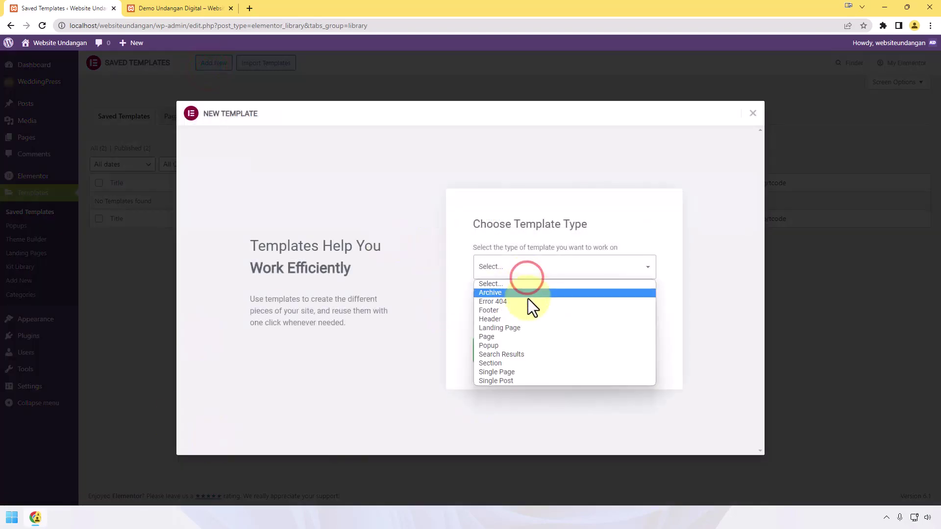
pyautogui.click(526, 346)
pyautogui.click(525, 267)
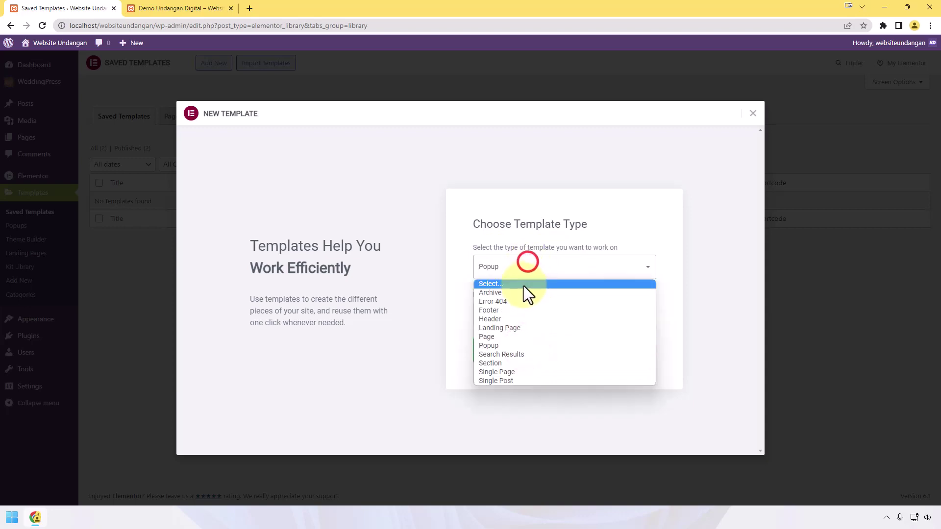
pyautogui.click(525, 294)
pyautogui.click(523, 267)
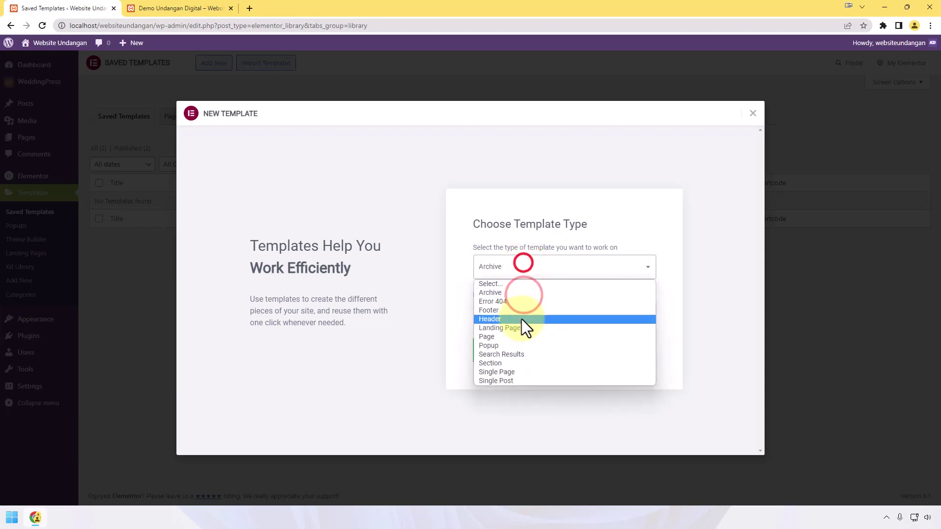
pyautogui.click(524, 337)
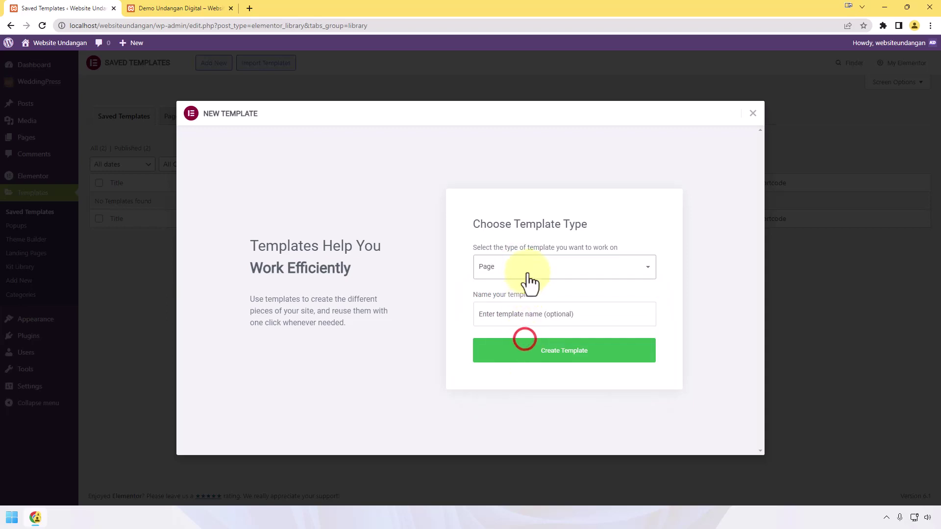
pyautogui.click(529, 269)
pyautogui.click(529, 364)
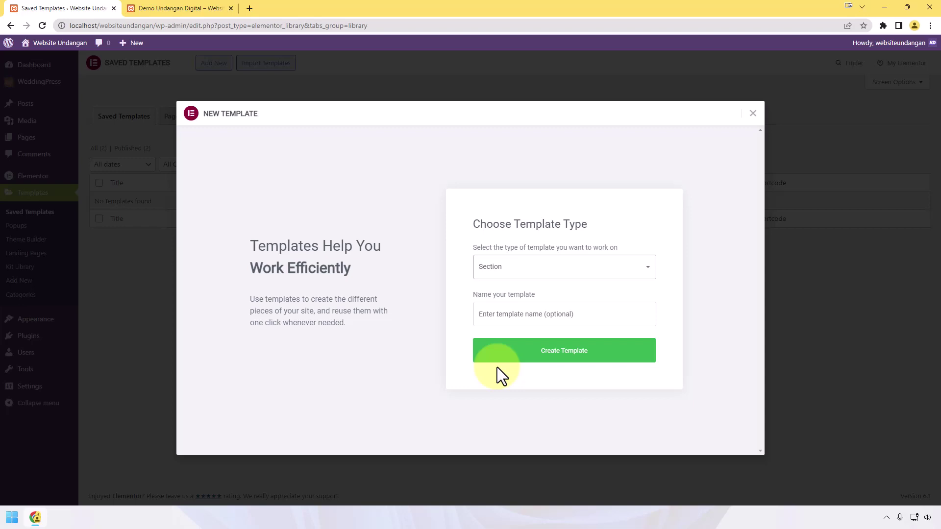
pyautogui.click(529, 280)
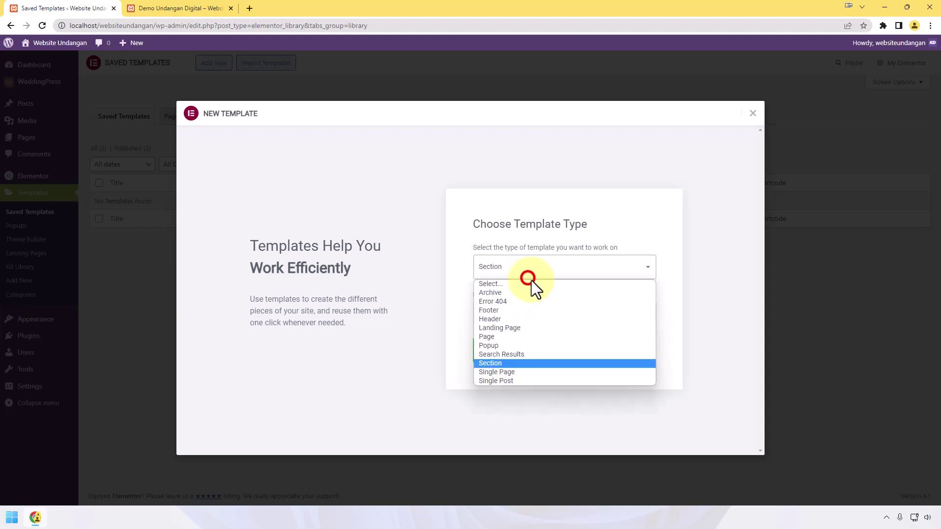
pyautogui.click(539, 345)
# Step: Name the template "protokol kesehatan", create it, and dismiss the Elementor template library
pyautogui.click(501, 313)
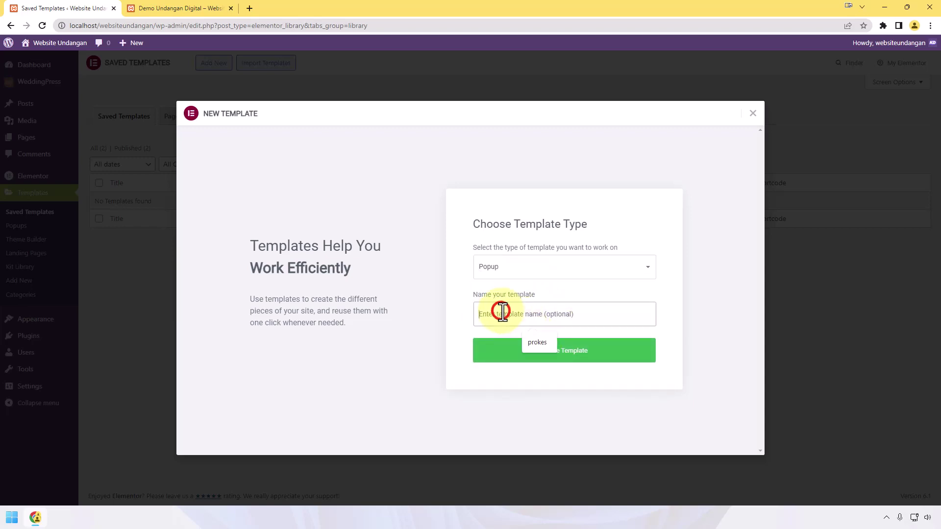
pyautogui.write('protokol kesehatan')
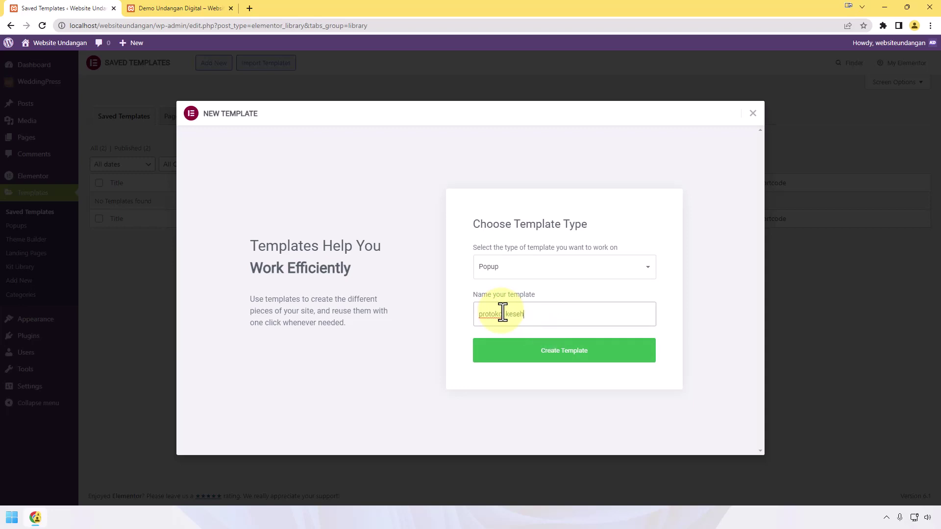
pyautogui.click(550, 353)
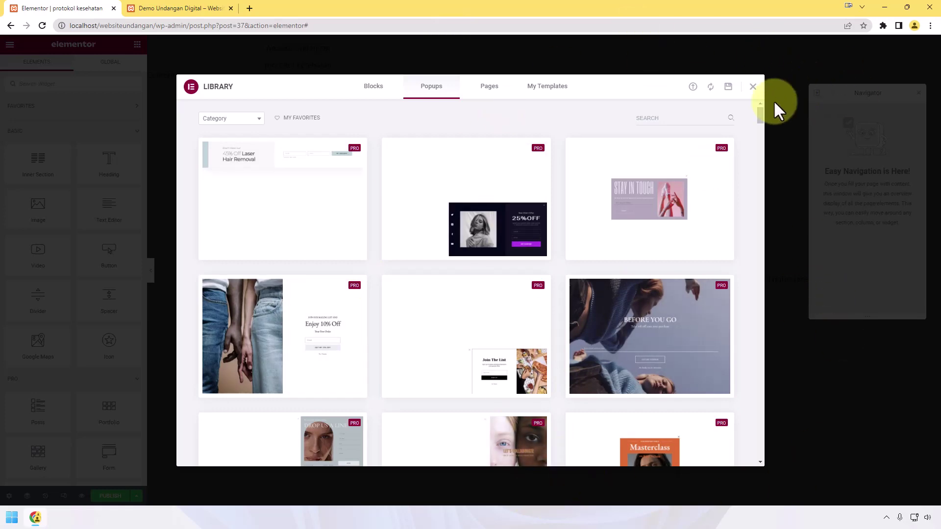
pyautogui.click(753, 87)
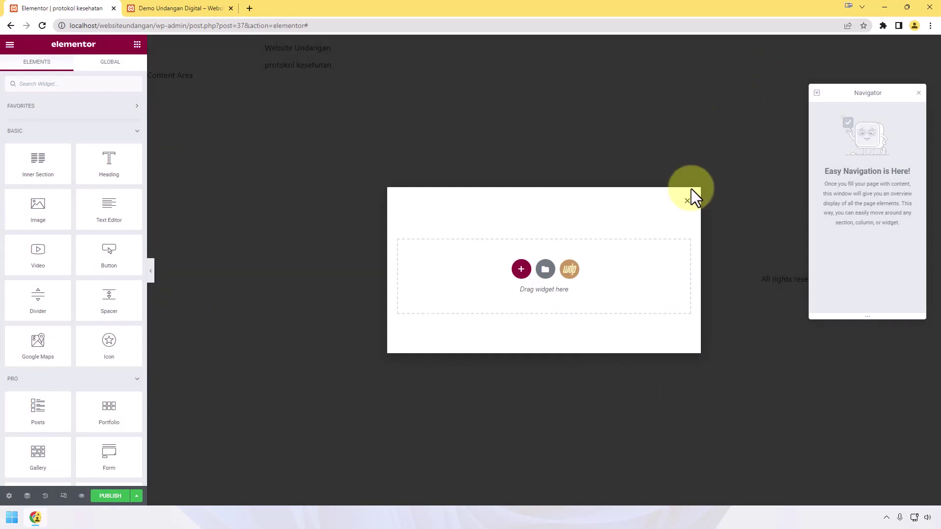
# Step: Insert the Health Protocols design from the Lainnya category of WeddingPress's Others library into the popup
pyautogui.click(569, 269)
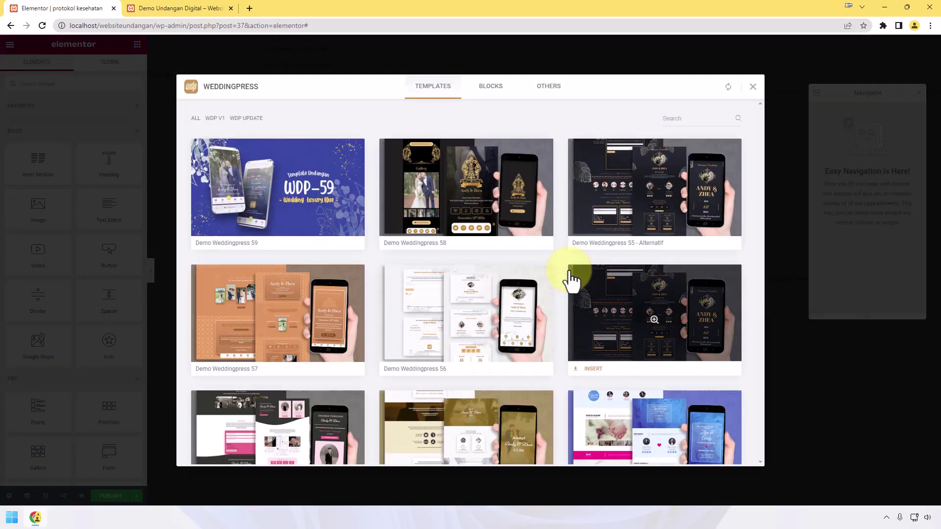
pyautogui.click(549, 88)
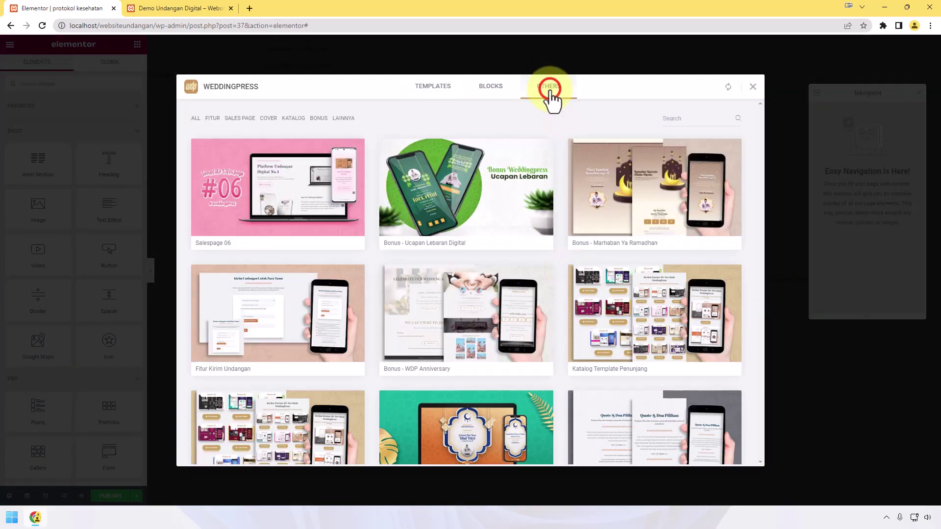
pyautogui.click(343, 118)
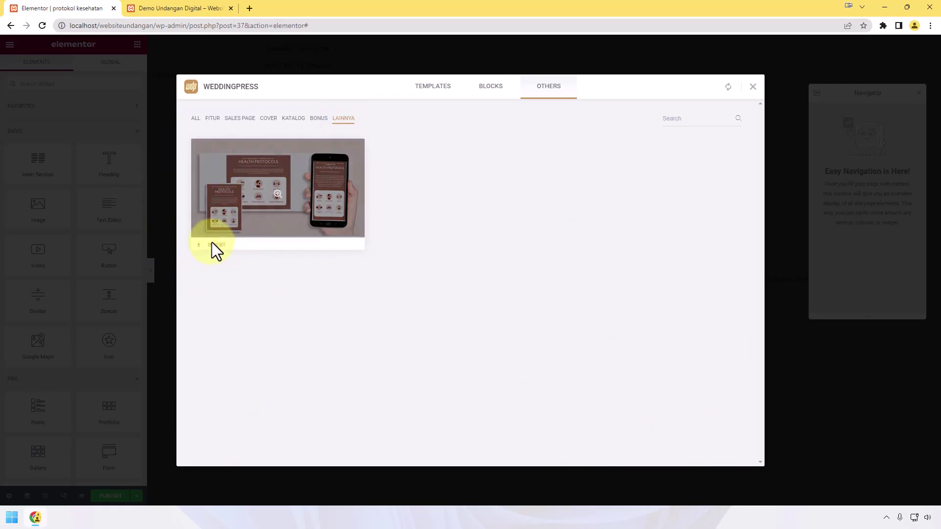
pyautogui.click(215, 253)
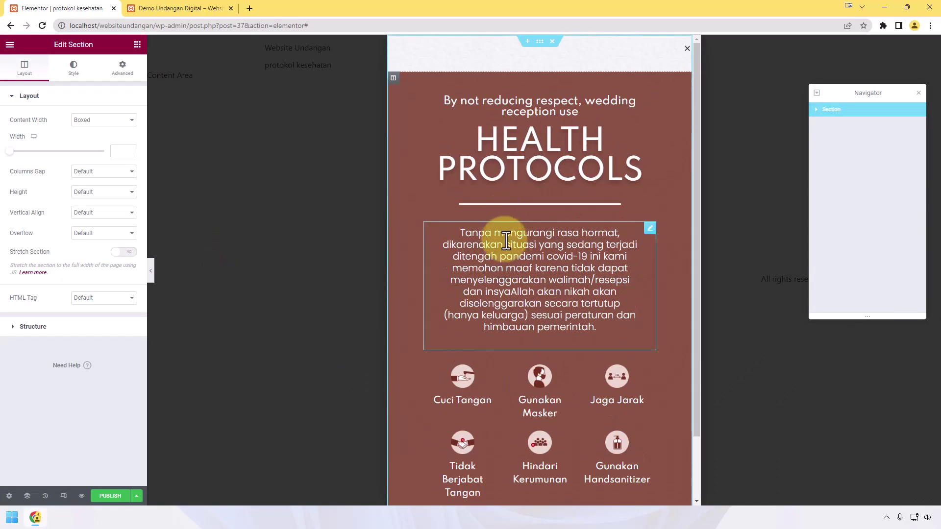
# Step: Set the top and bottom padding of the popup's outer section to 0
pyautogui.scroll(-1, 612, 284)
pyautogui.scroll(1, 623, 338)
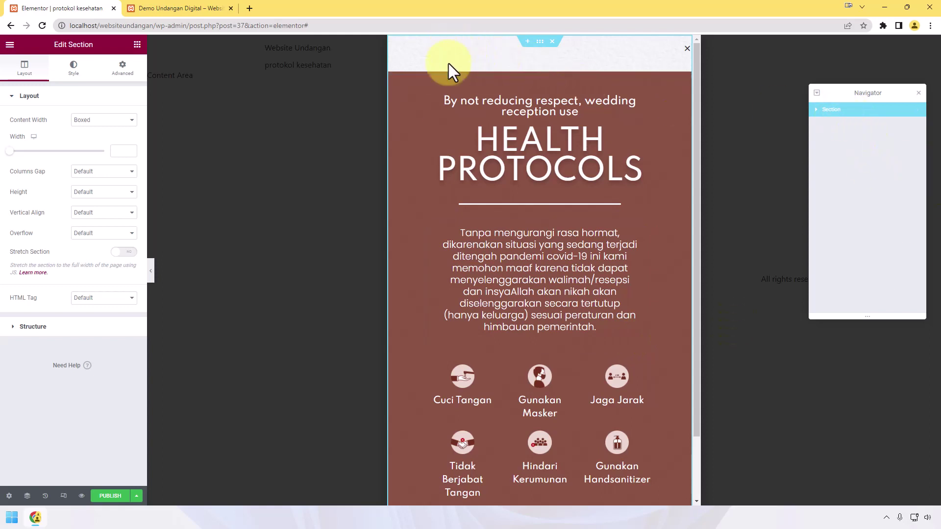
pyautogui.scroll(-1, 490, 196)
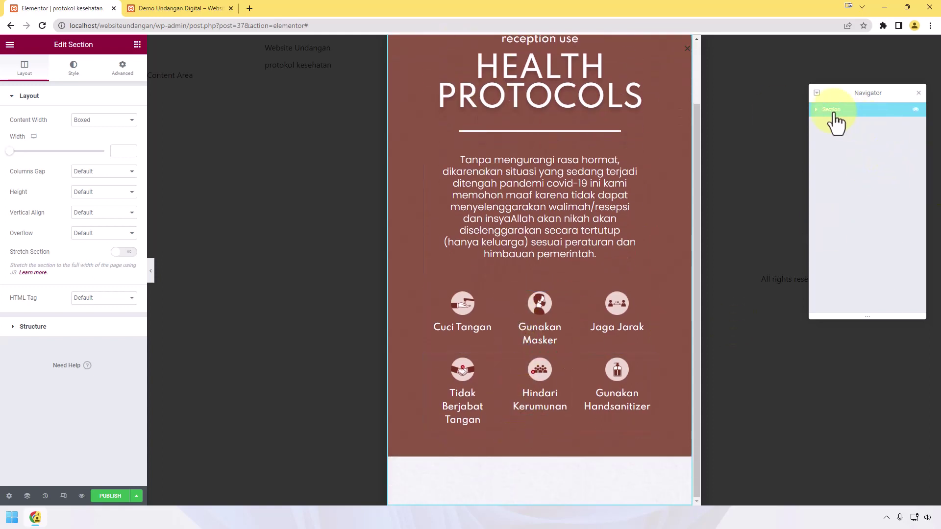
pyautogui.click(832, 109)
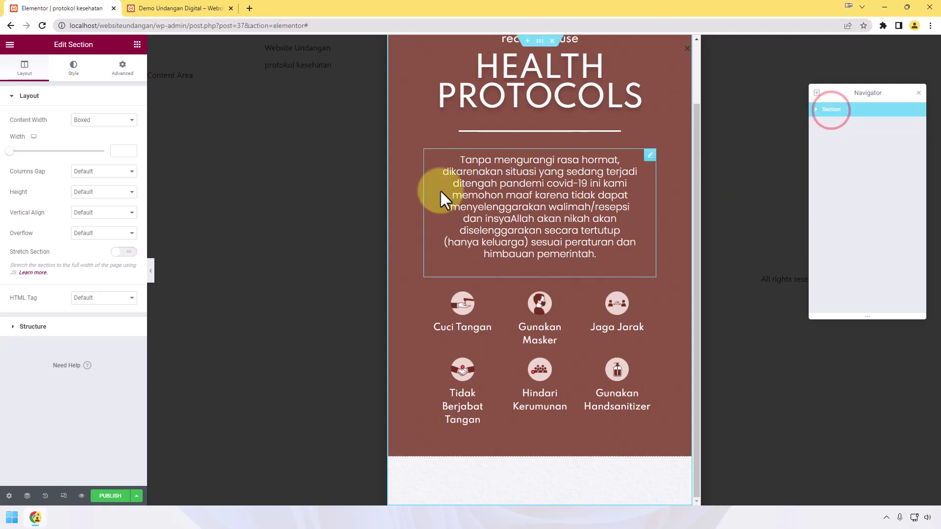
pyautogui.click(122, 69)
pyautogui.click(25, 169)
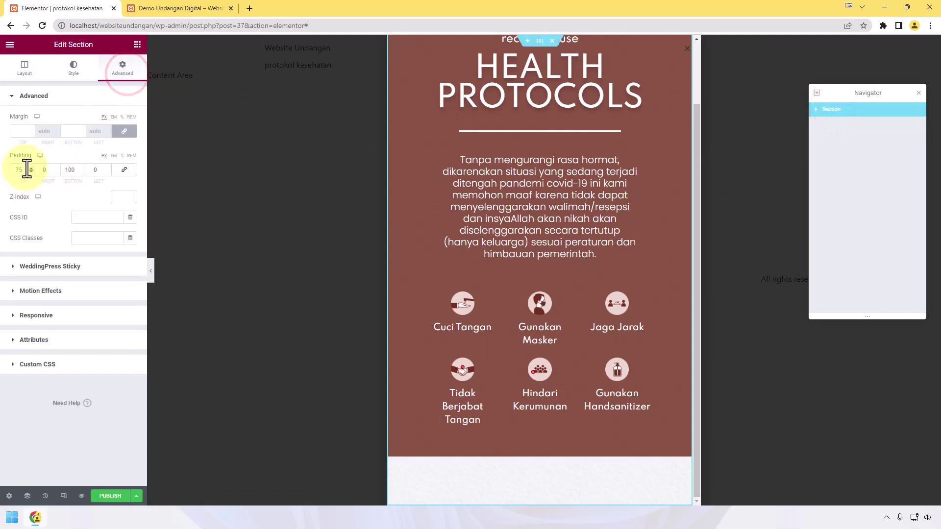
pyautogui.doubleClick(74, 170)
pyautogui.write('0')
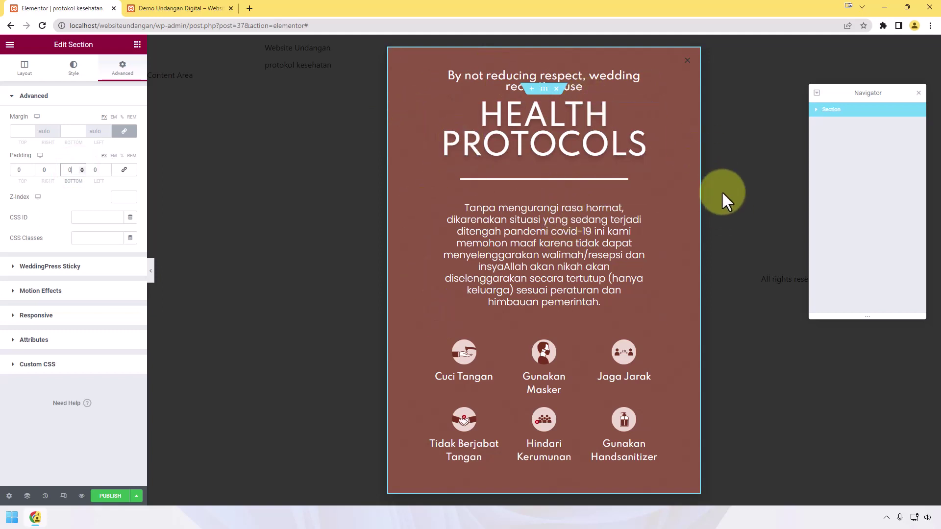
# Step: Try a popup width of 720 px in the popup settings, and settle on 960 px
pyautogui.click(10, 496)
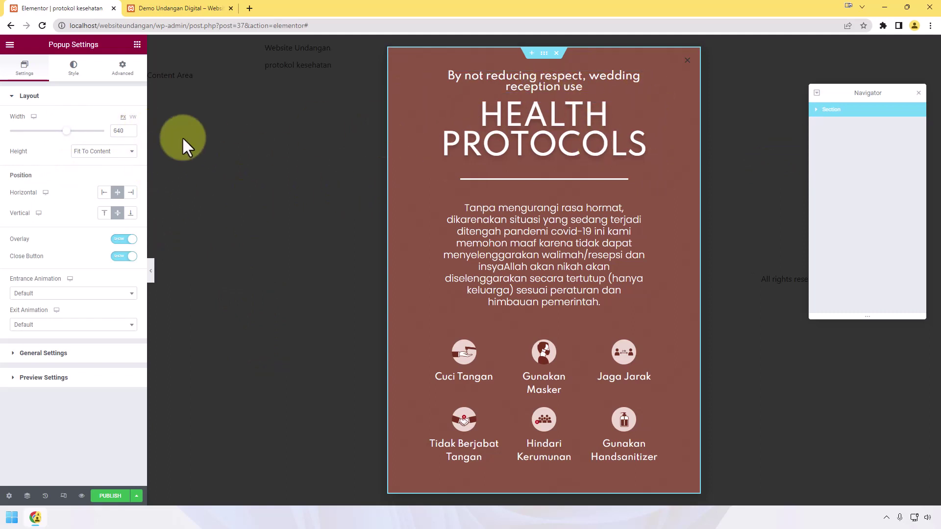
pyautogui.doubleClick(118, 130)
pyautogui.write('720')
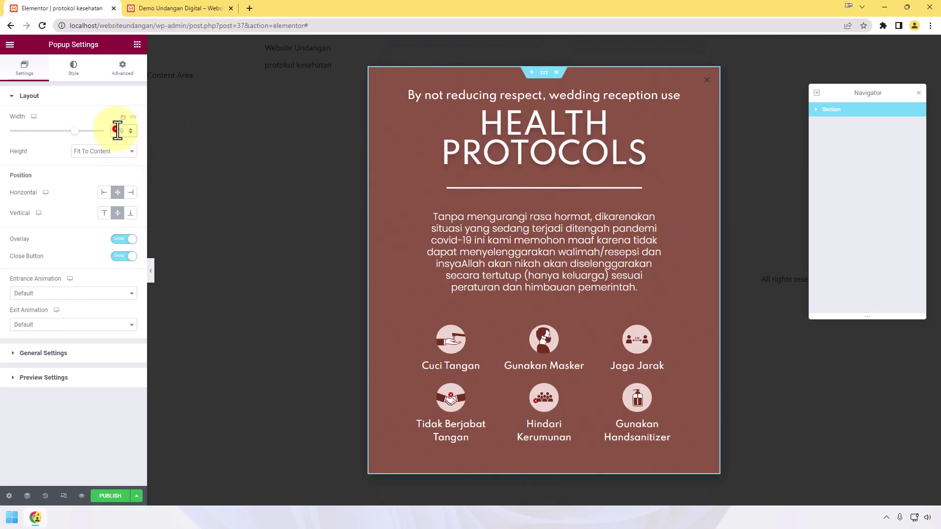
pyautogui.click(116, 130)
pyautogui.write('960')
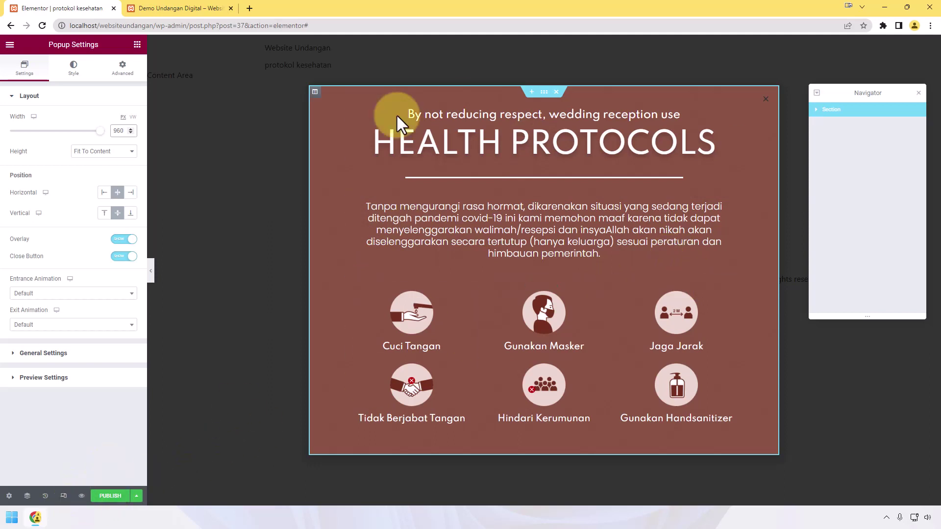
# Step: In the tablet view, set the outer section's padding to 0 on all four sides
pyautogui.click(63, 497)
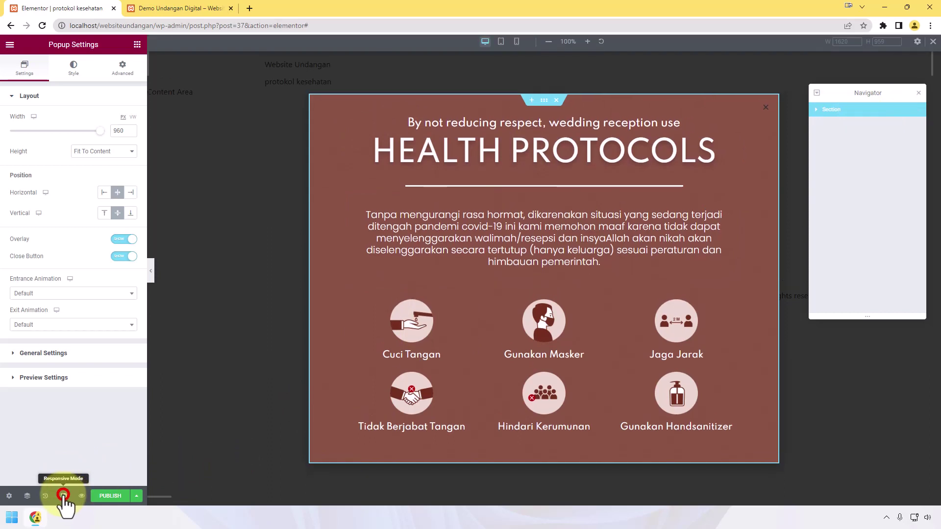
pyautogui.click(502, 45)
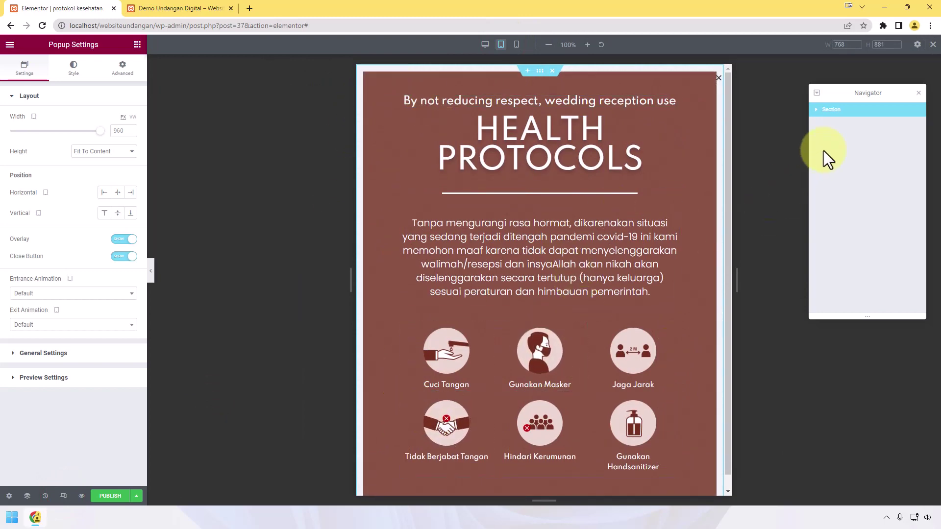
pyautogui.click(835, 111)
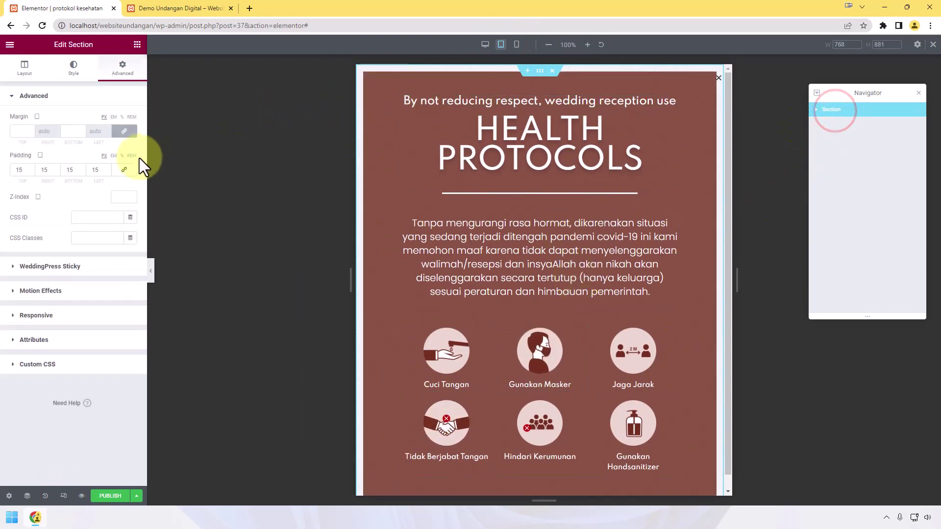
pyautogui.click(123, 170)
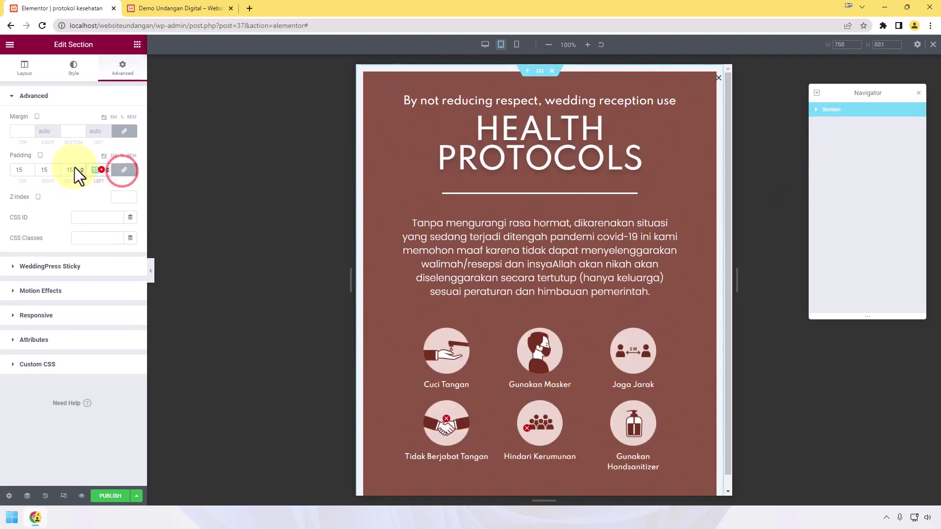
pyautogui.write('0')
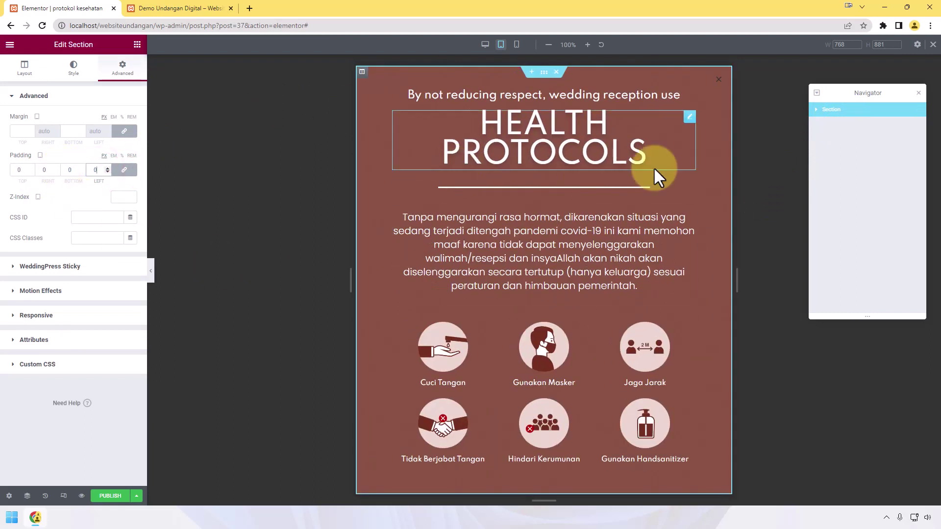
# Step: In the mobile view, set the outer section's padding to 0 on all sides and check the popup's full length
pyautogui.click(517, 45)
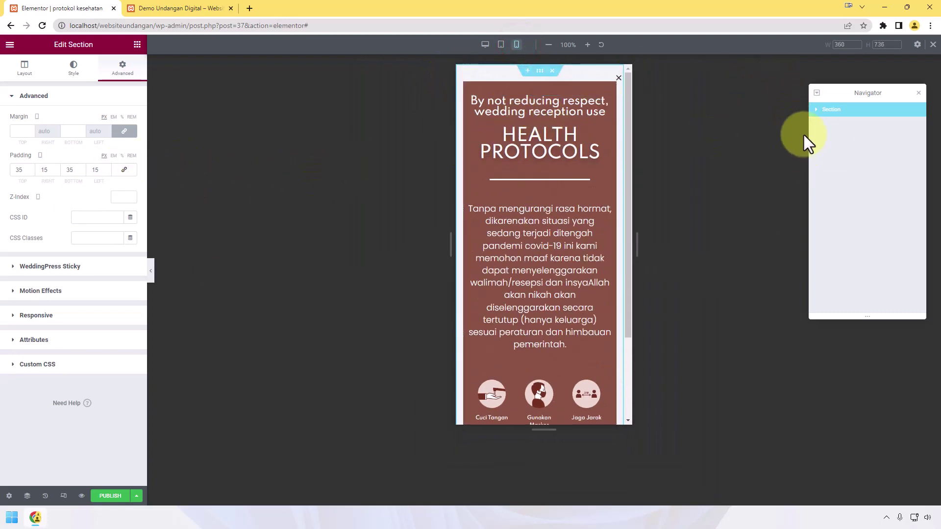
pyautogui.click(125, 169)
pyautogui.doubleClick(95, 169)
pyautogui.write('0')
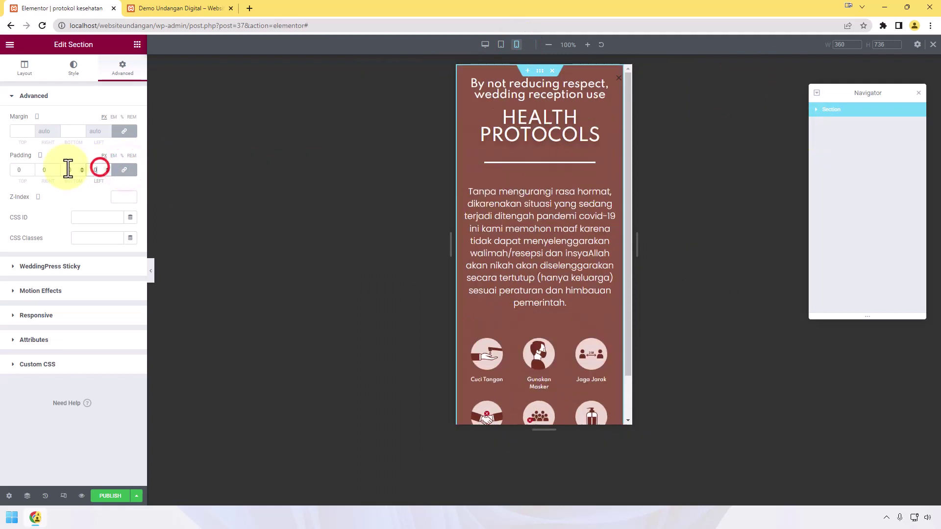
pyautogui.scroll(-2, 559, 294)
pyautogui.scroll(1, 559, 294)
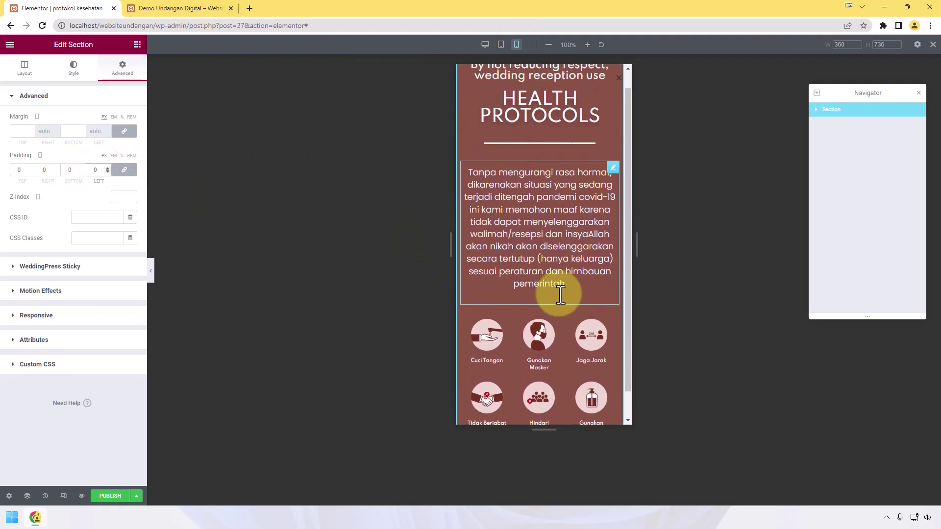
pyautogui.scroll(1, 560, 295)
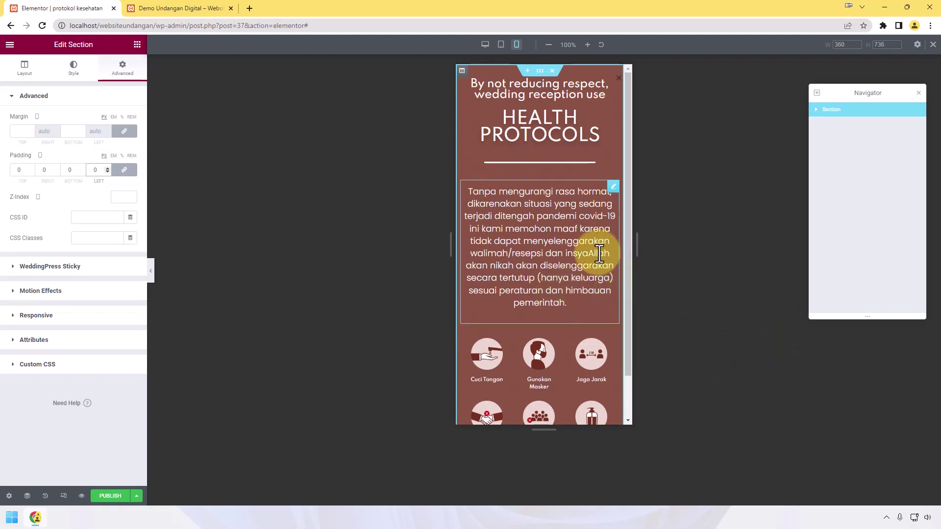
# Step: Set the mobile font size of the paragraph below the divider to 12 px
pyautogui.click(548, 215)
pyautogui.click(74, 69)
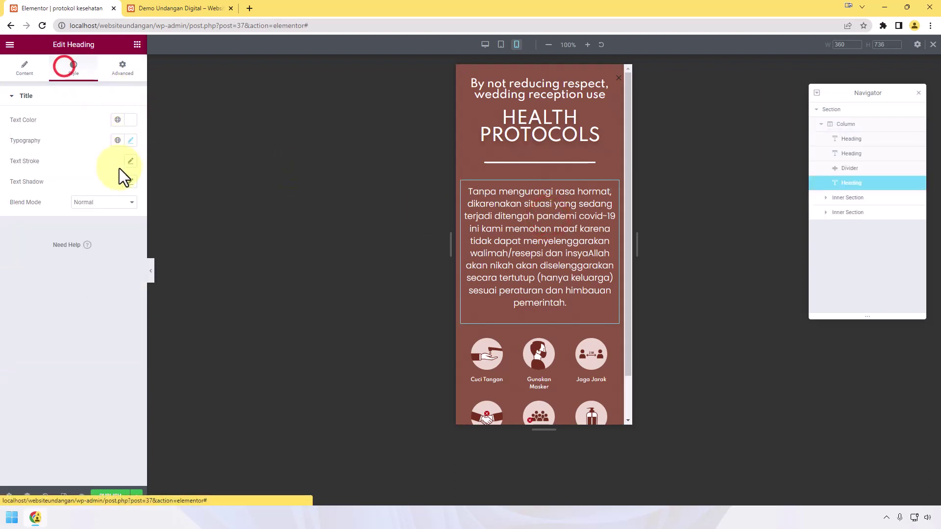
pyautogui.click(130, 140)
pyautogui.click(116, 217)
pyautogui.write('12')
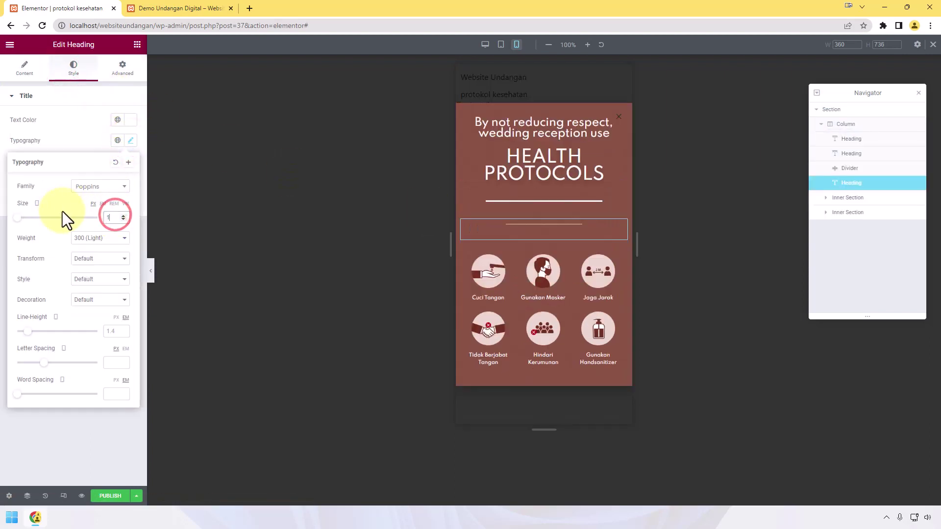
# Step: Open the mobile font size of the HEALTH PROTOCOLS heading for editing
pyautogui.click(519, 126)
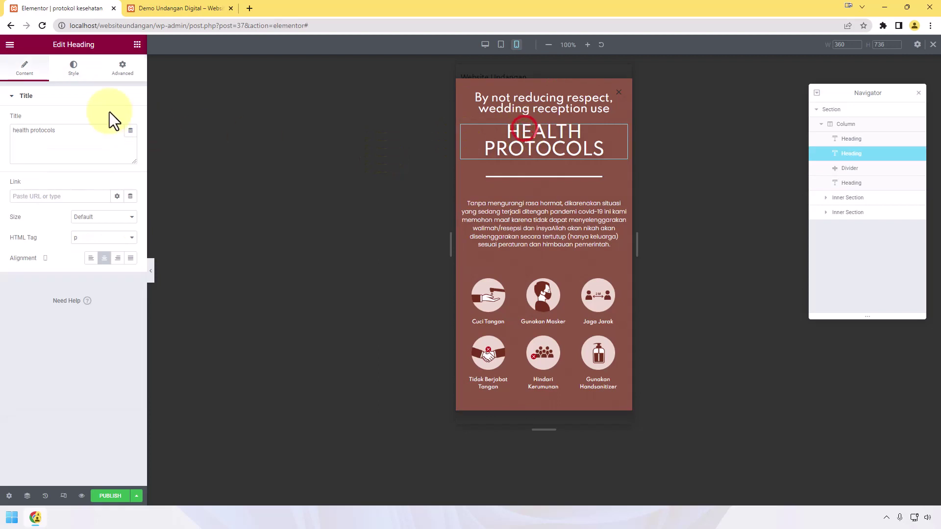
pyautogui.click(73, 69)
pyautogui.click(130, 141)
pyautogui.doubleClick(113, 217)
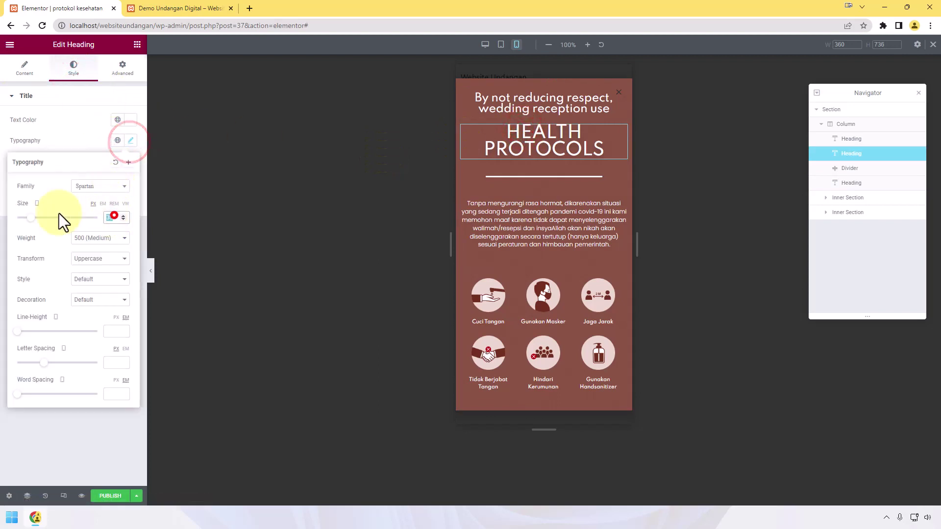
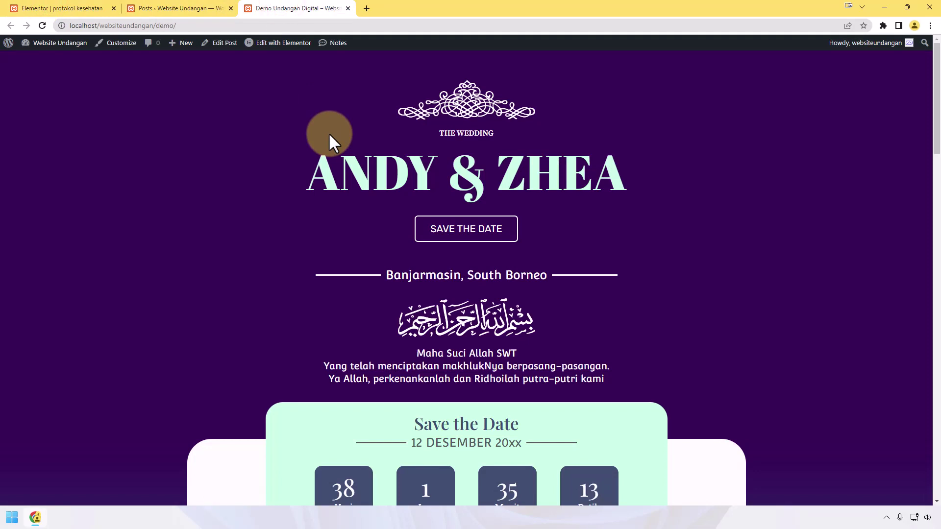
# Step: Return to the protokol kesehatan popup editor, open its publish settings, and review the Conditions, Triggers and Advanced Rules
pyautogui.click(73, 12)
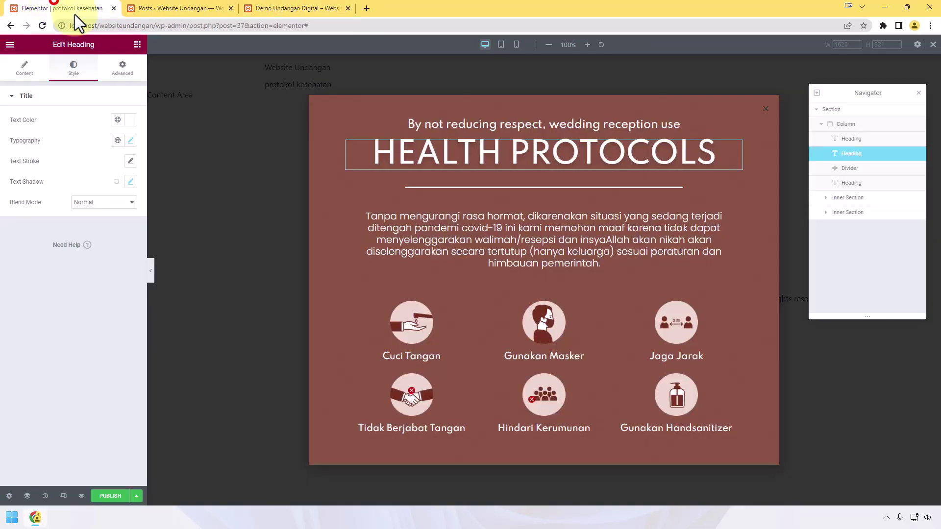
pyautogui.click(113, 496)
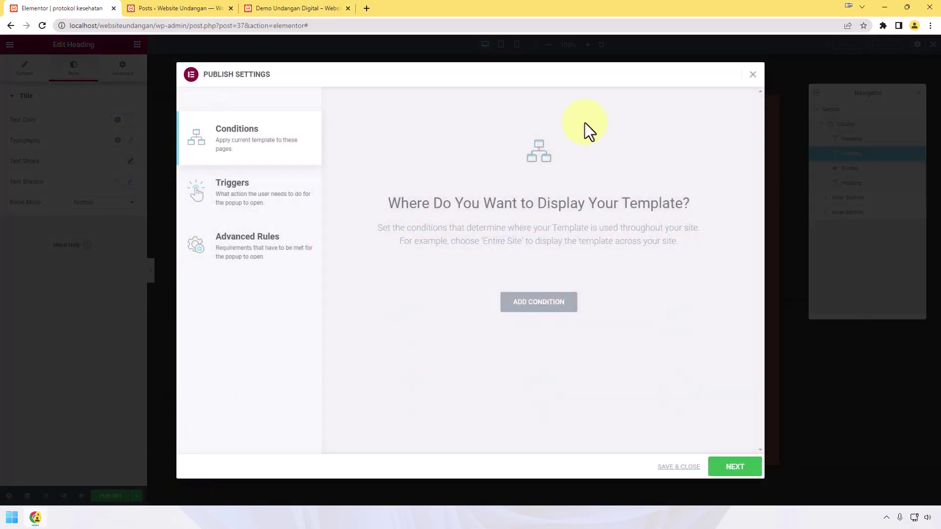
pyautogui.click(752, 74)
pyautogui.click(134, 497)
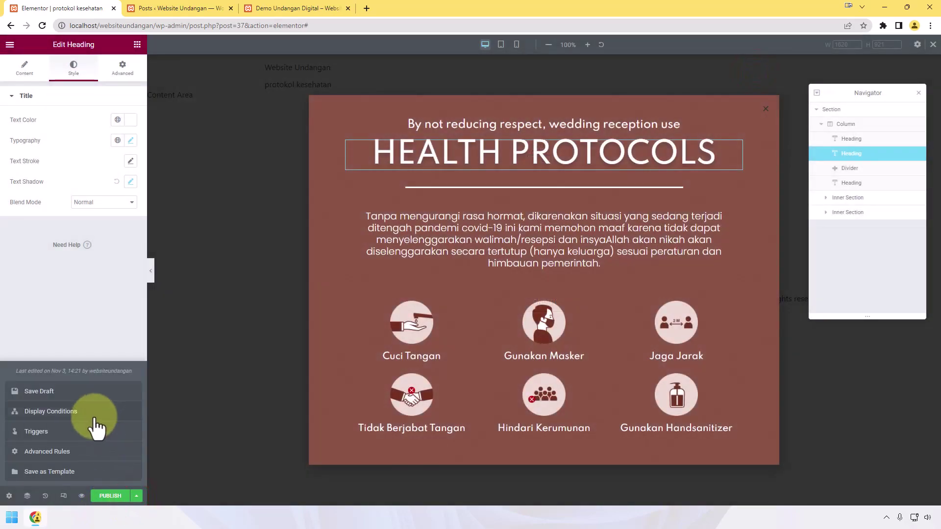
pyautogui.click(107, 496)
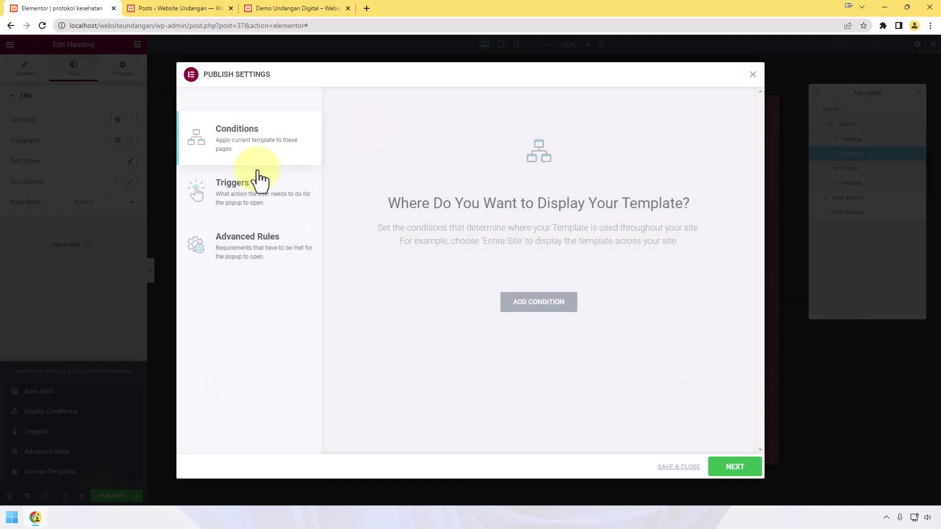
pyautogui.click(259, 201)
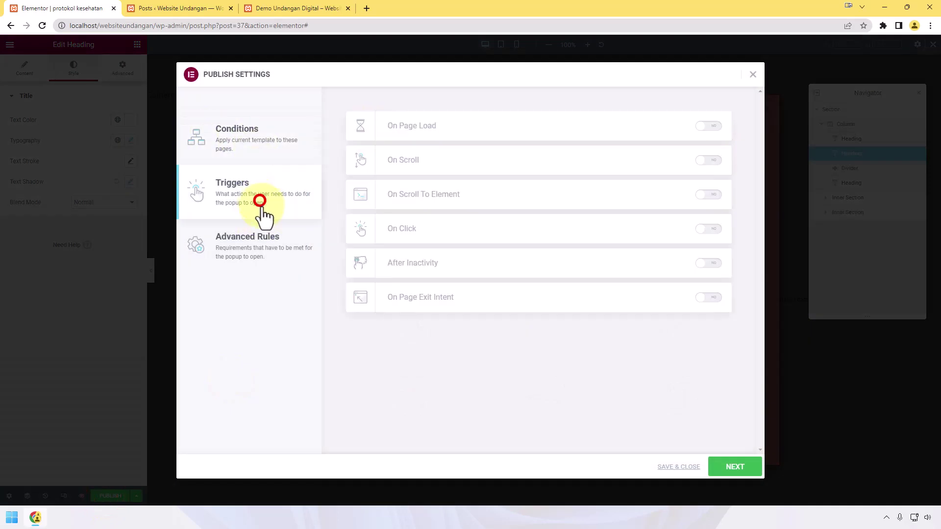
pyautogui.click(256, 255)
pyautogui.click(247, 140)
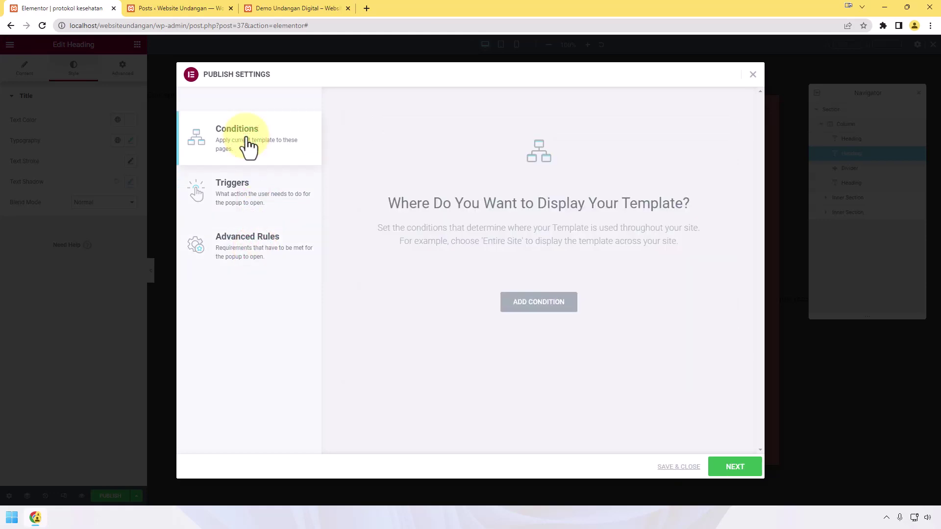
# Step: Add a display condition that includes the popup on Singular, Posts
pyautogui.click(541, 302)
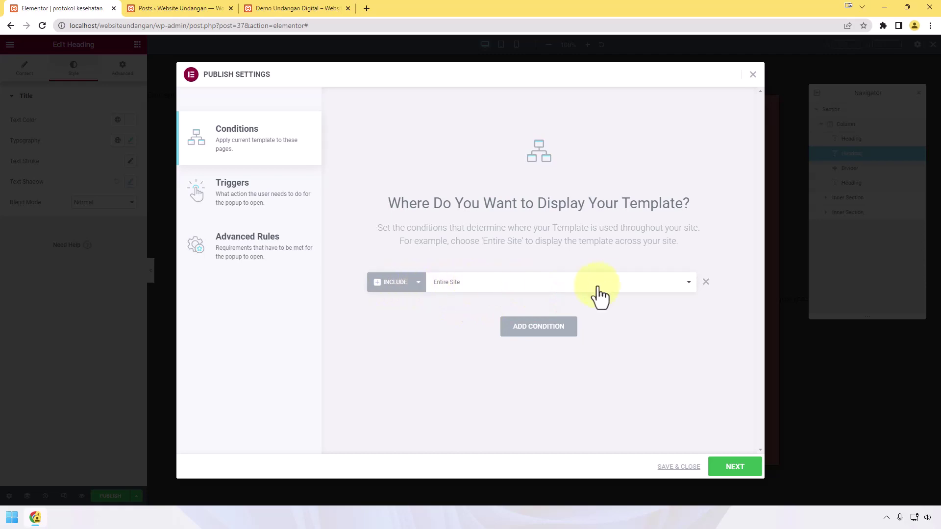
pyautogui.click(319, 3)
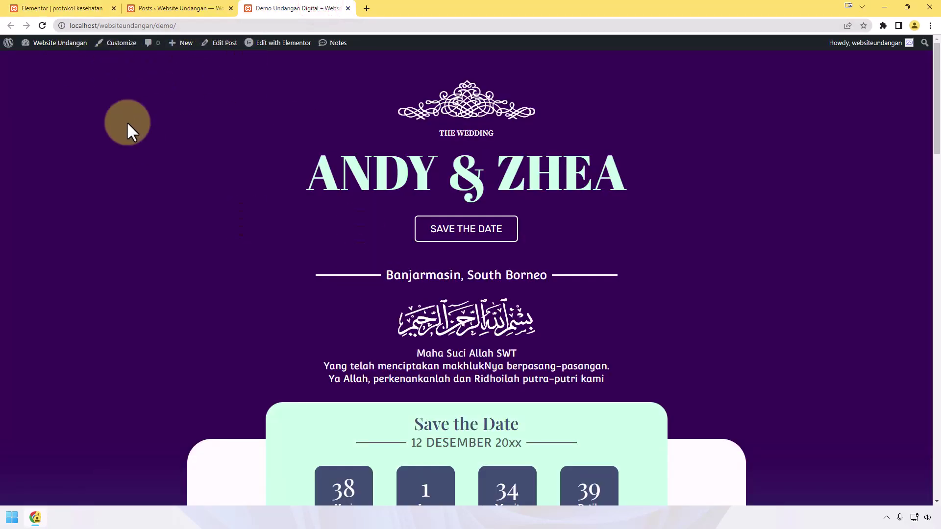
pyautogui.click(95, 10)
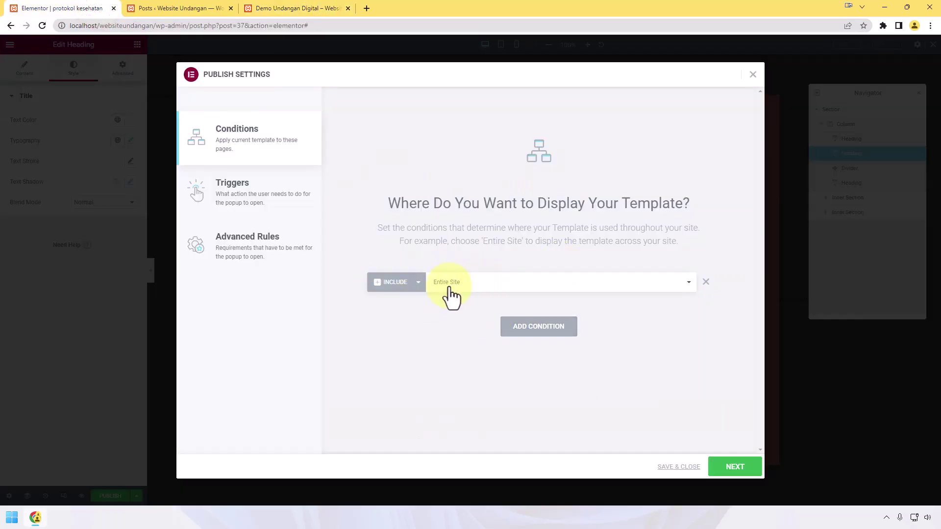
pyautogui.click(465, 284)
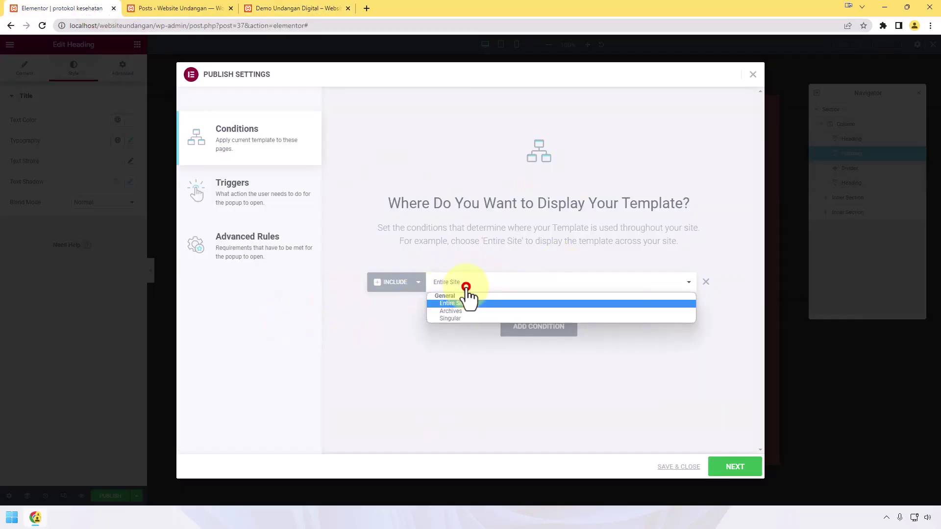
pyautogui.click(466, 320)
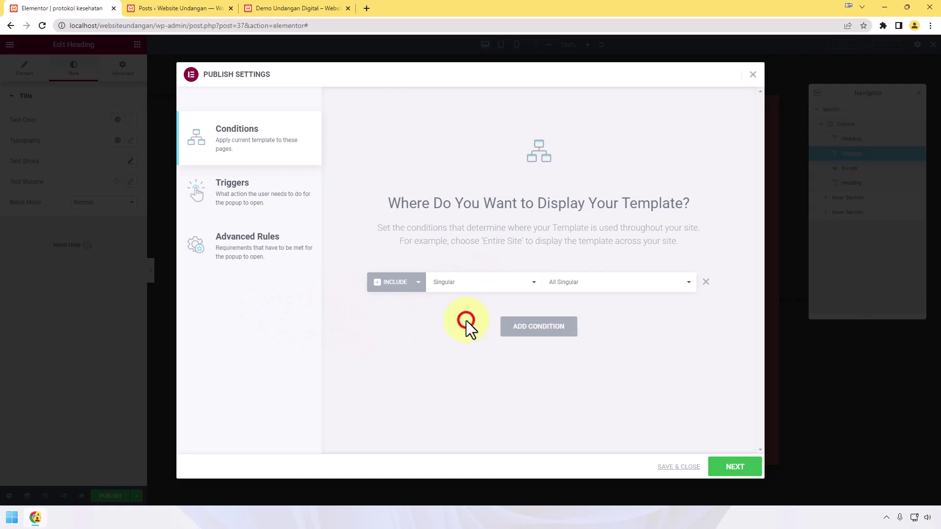
pyautogui.click(619, 288)
pyautogui.click(596, 316)
# Step: Open the WordPress posts list from the demo invitation page and check the demo post's category against the popup's display condition
pyautogui.click(290, 8)
pyautogui.moveTo(60, 42)
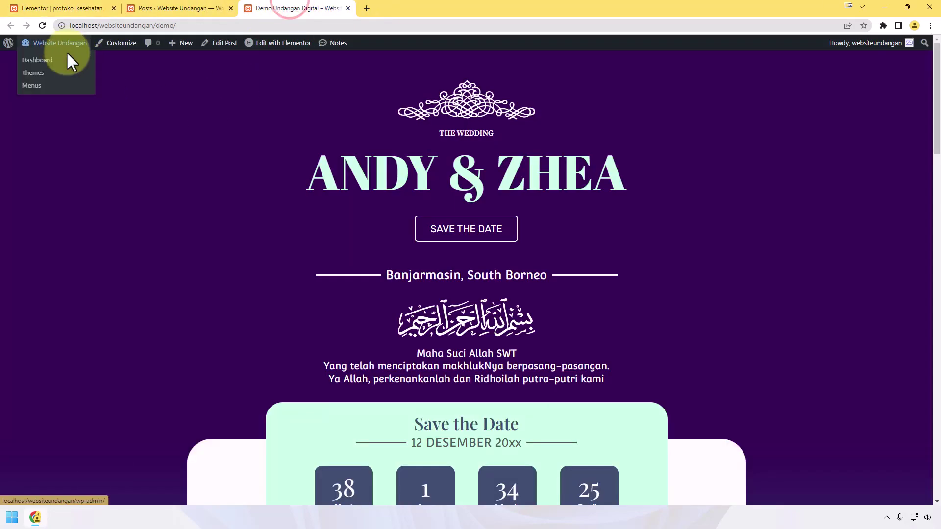
pyautogui.click(69, 59)
pyautogui.click(50, 145)
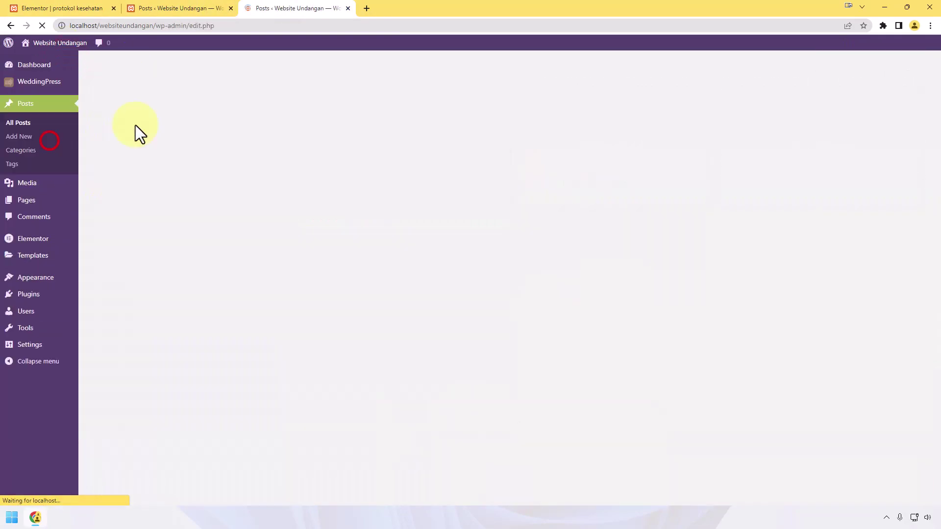
pyautogui.click(34, 8)
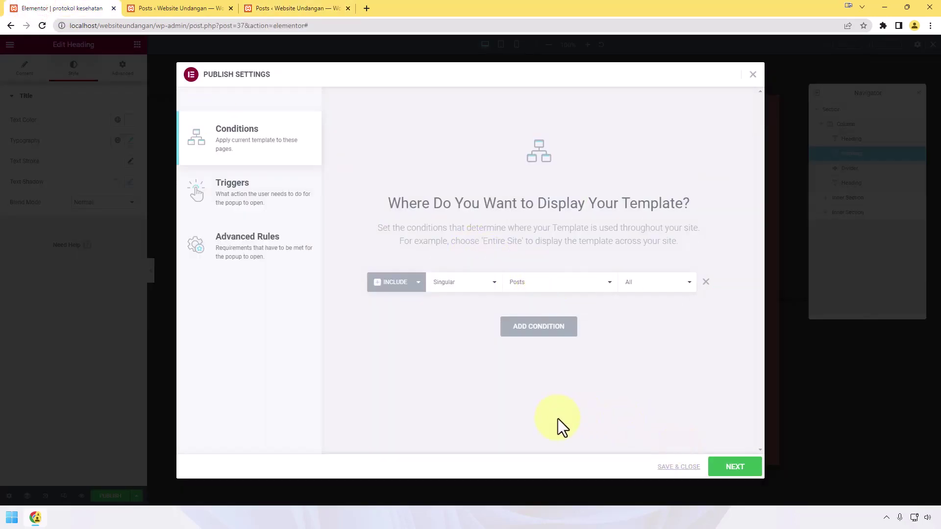
pyautogui.click(308, 8)
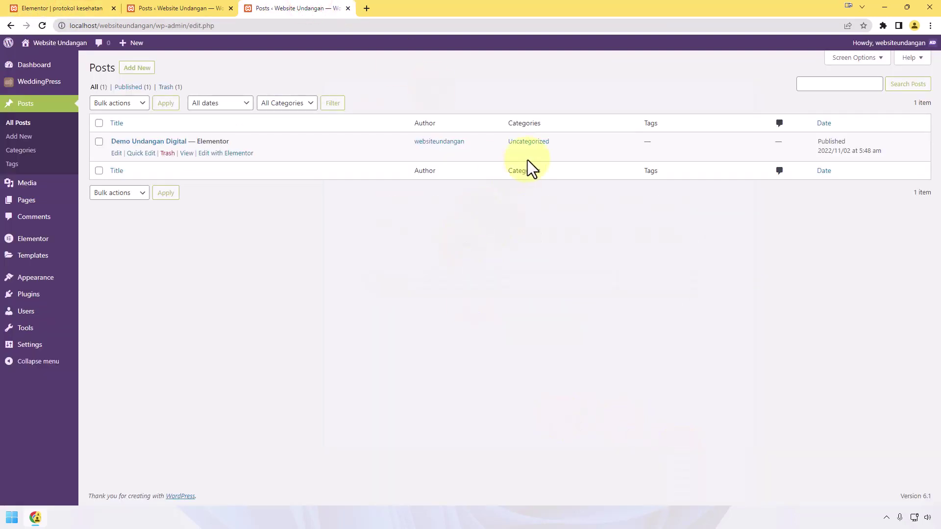
pyautogui.moveTo(173, 146)
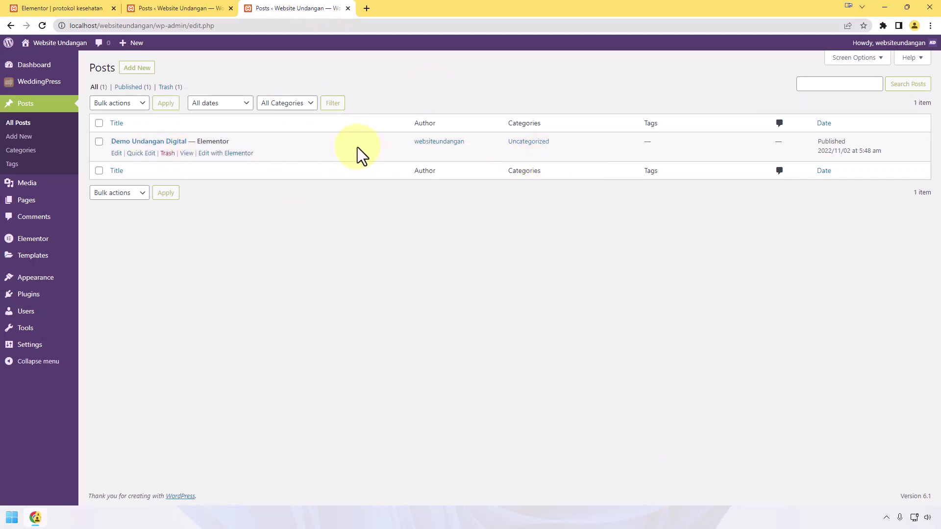
# Step: Open the post categories and rename the Uncategorized category to "undangan digital" with the slug "undangan"
pyautogui.click(28, 147)
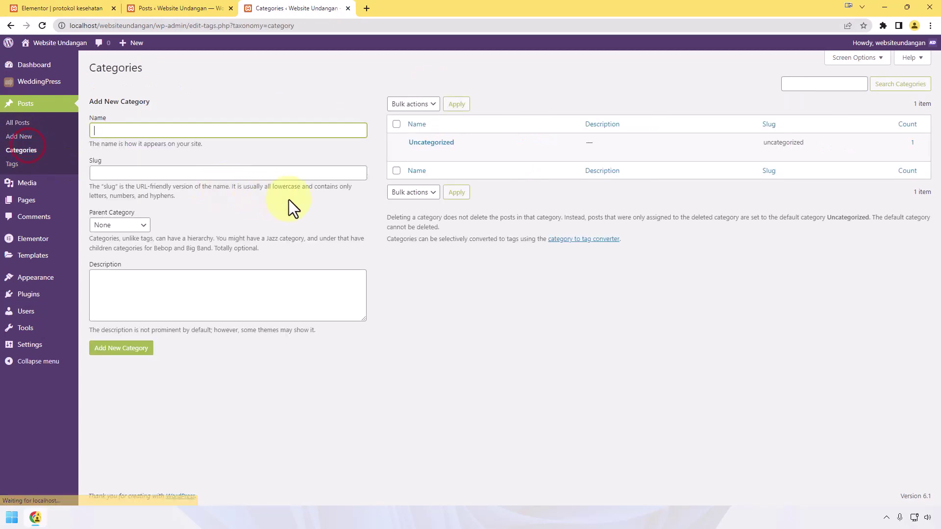
pyautogui.click(447, 152)
pyautogui.doubleClick(487, 162)
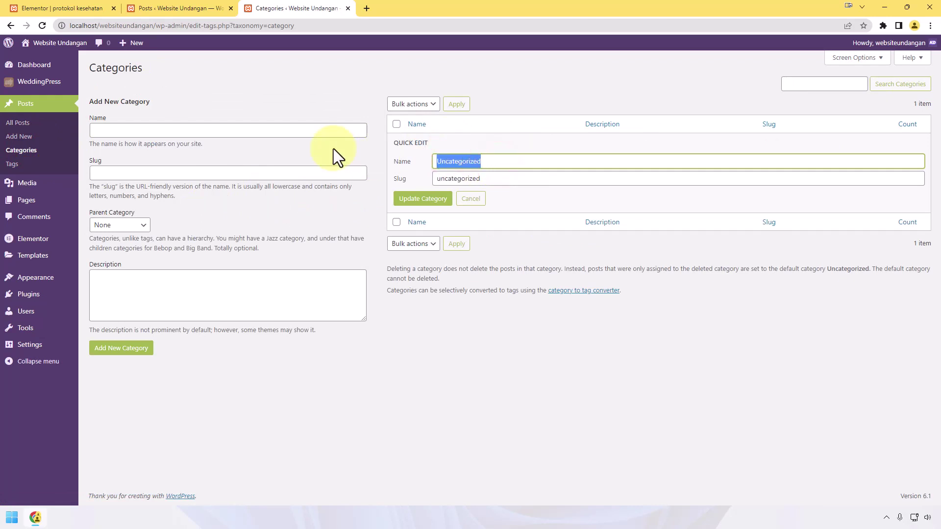
pyautogui.write('undangan dg')
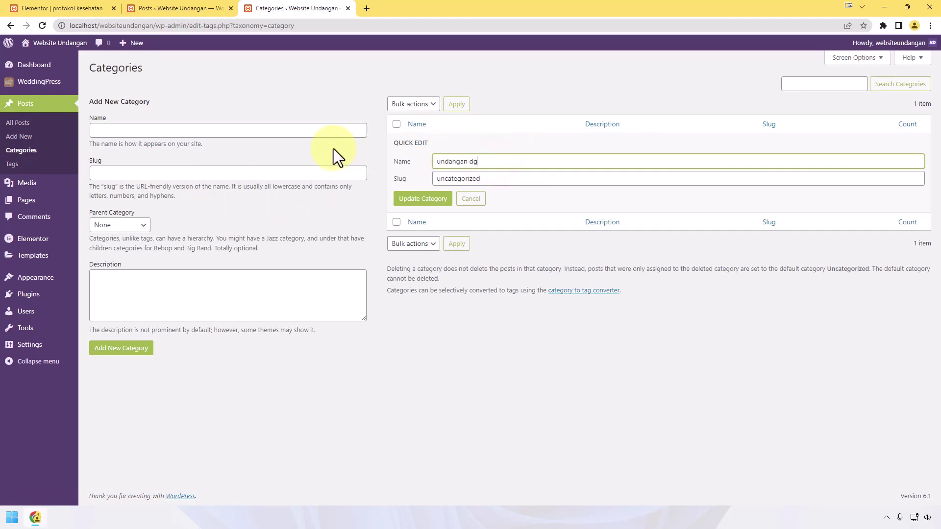
pyautogui.press('BackSpace')
pyautogui.write('igital')
pyautogui.press('Tab')
pyautogui.write('undan')
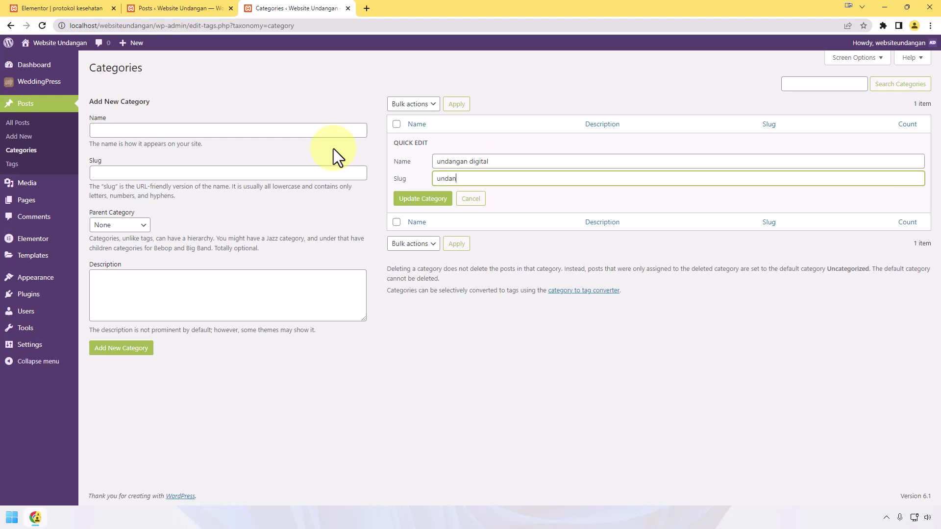
pyautogui.write('gan')
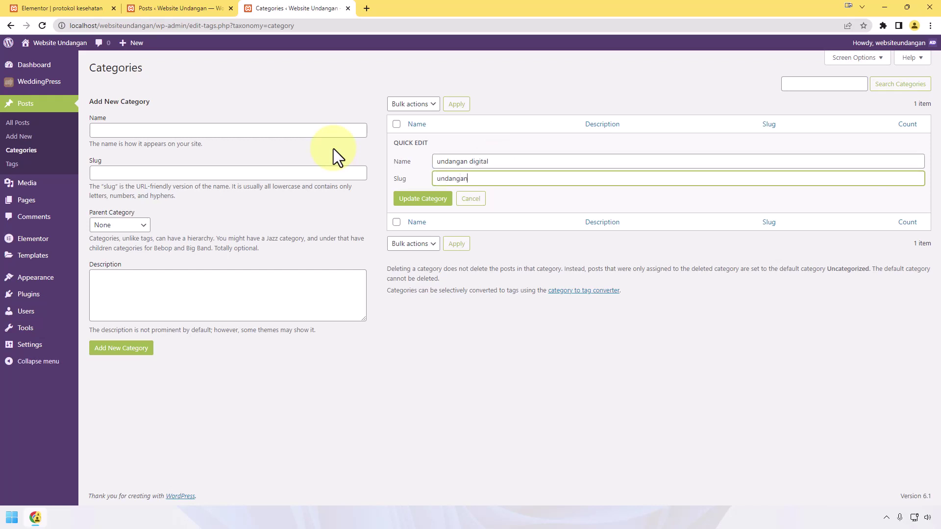
pyautogui.click(440, 203)
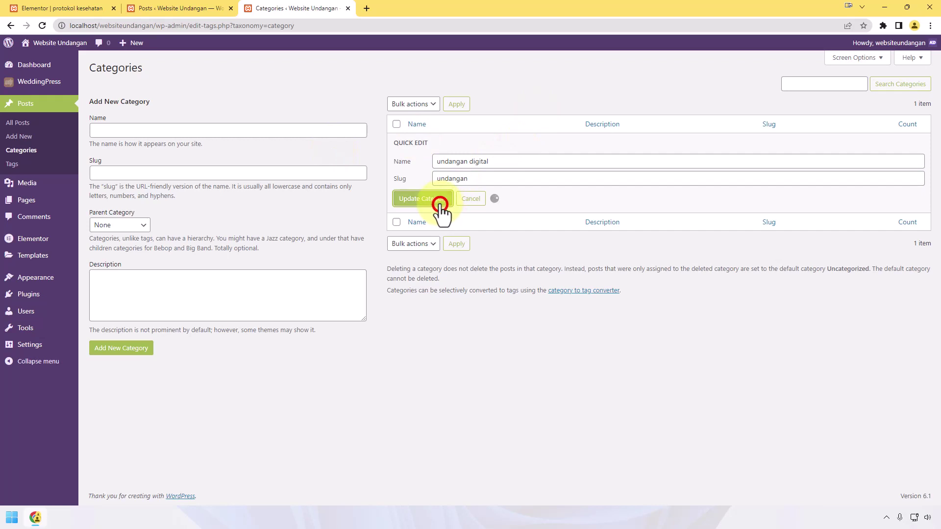
# Step: Add a new post category named "Demo"
pyautogui.click(146, 127)
pyautogui.write('Demo')
pyautogui.press('Tab')
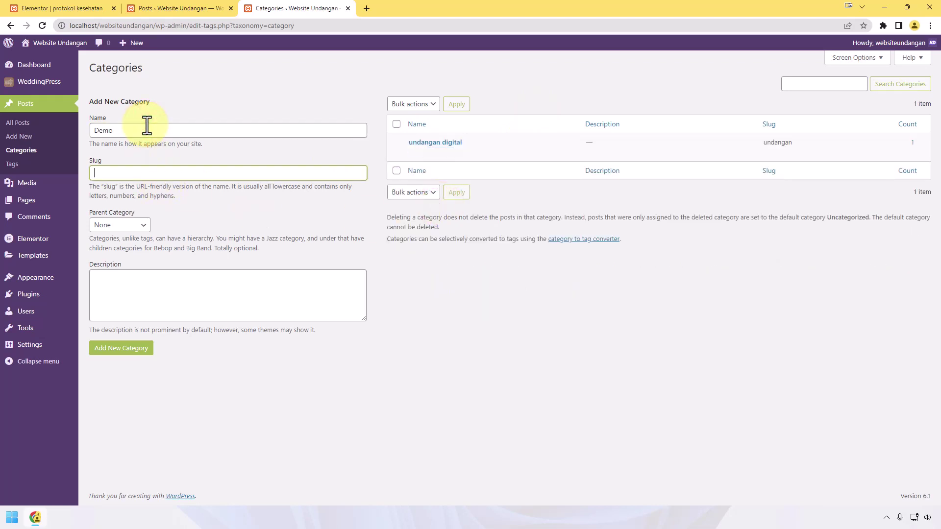
pyautogui.click(124, 349)
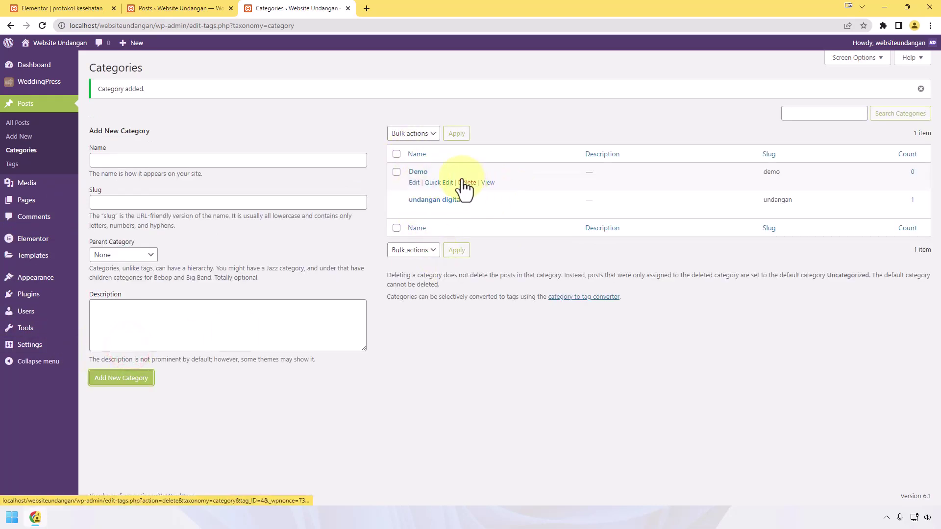
# Step: Return to the popup's publish settings and change the display condition to Singular, In Category, undangan digital
pyautogui.click(17, 4)
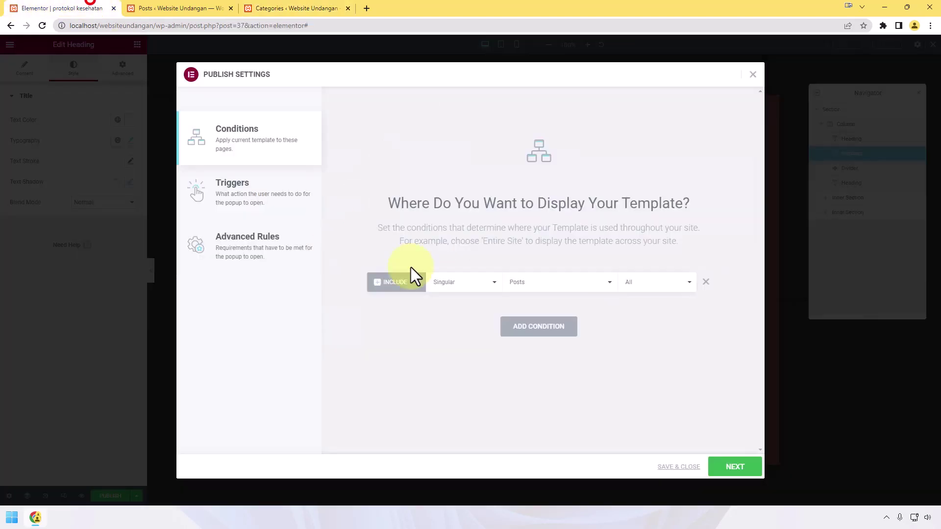
pyautogui.click(640, 285)
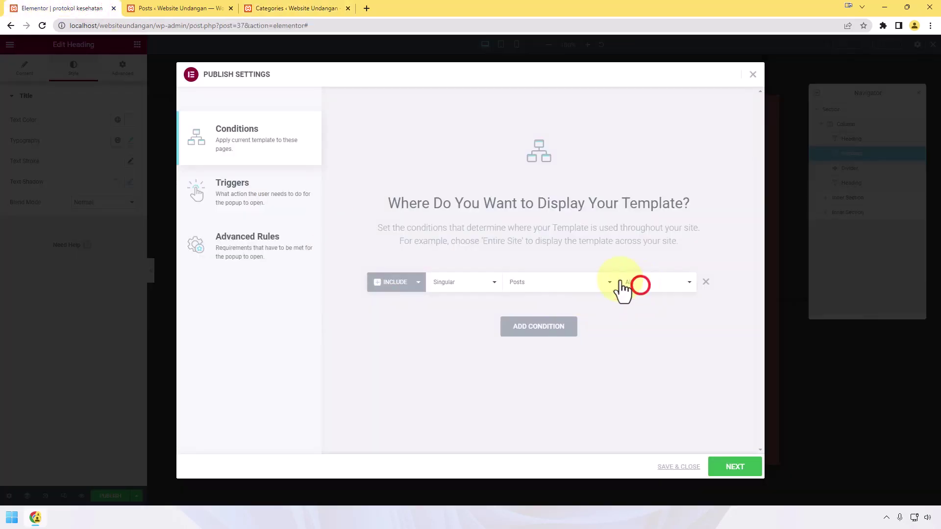
pyautogui.click(573, 283)
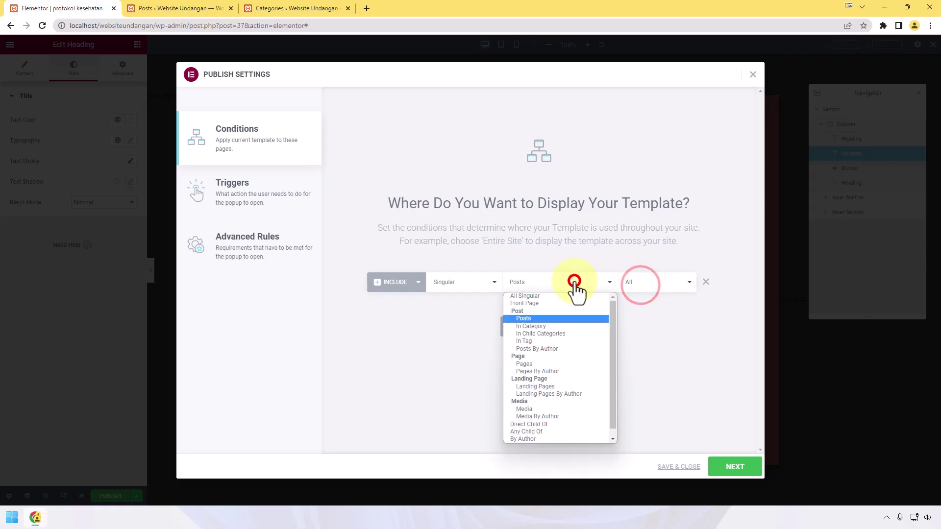
pyautogui.click(540, 327)
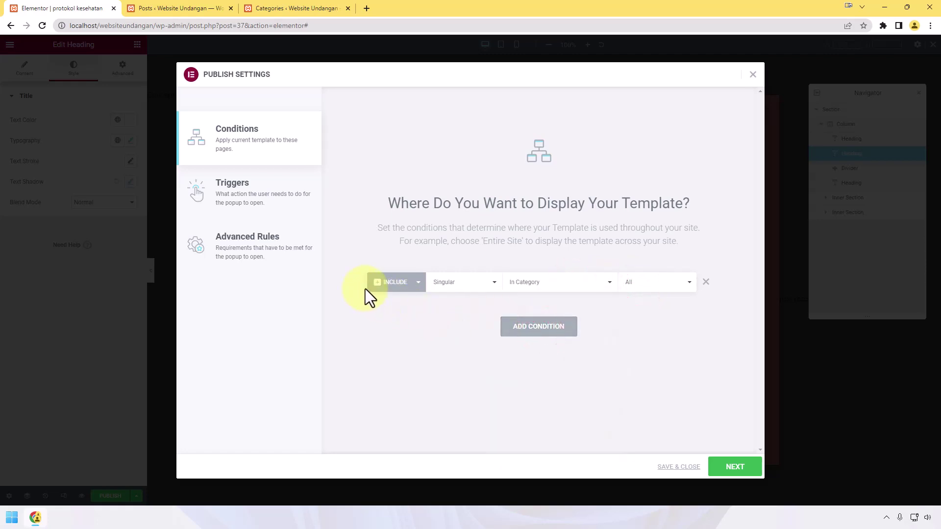
pyautogui.click(658, 282)
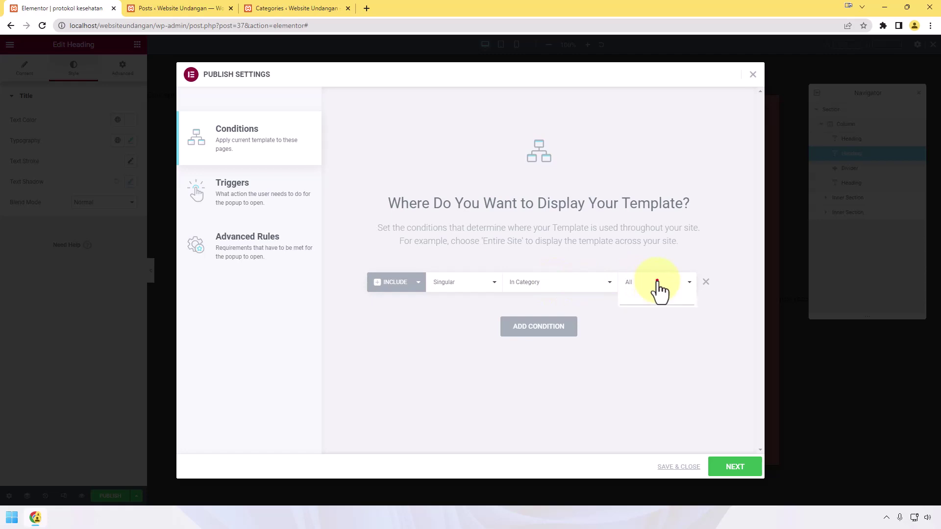
pyautogui.click(658, 297)
pyautogui.write('undangan')
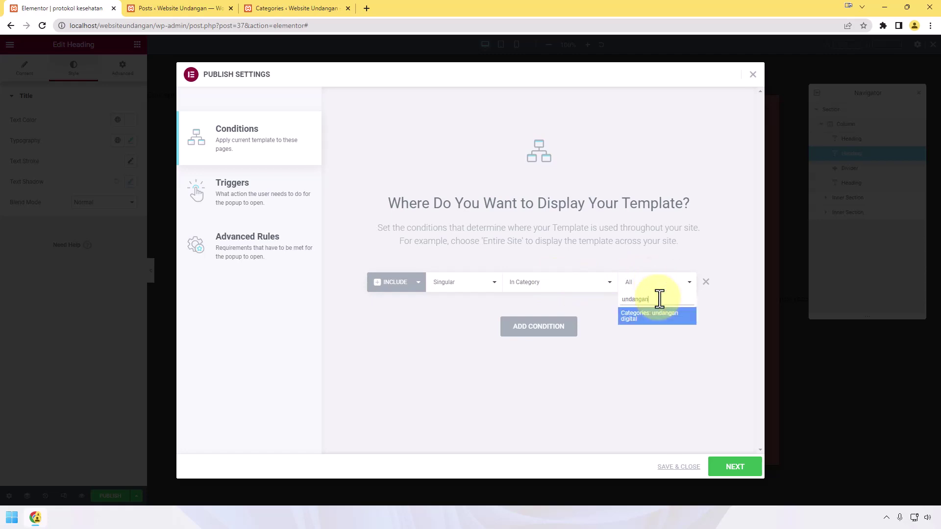
pyautogui.click(658, 314)
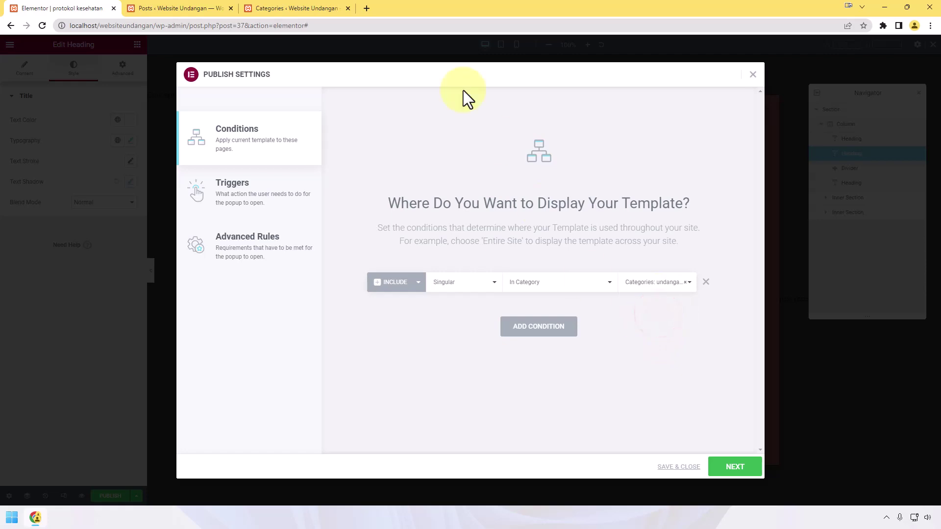
# Step: Reload the posts list and check which category the demo invitation post belongs to
pyautogui.click(167, 8)
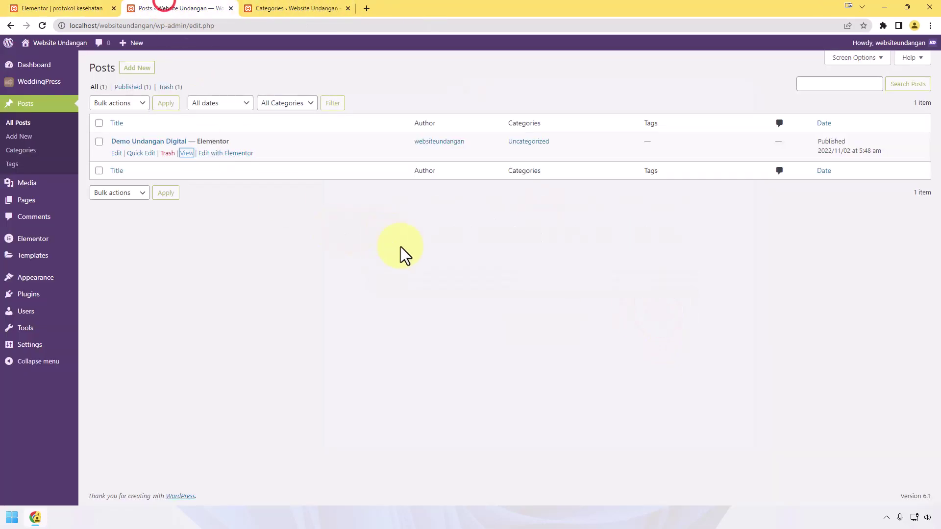
pyautogui.click(43, 23)
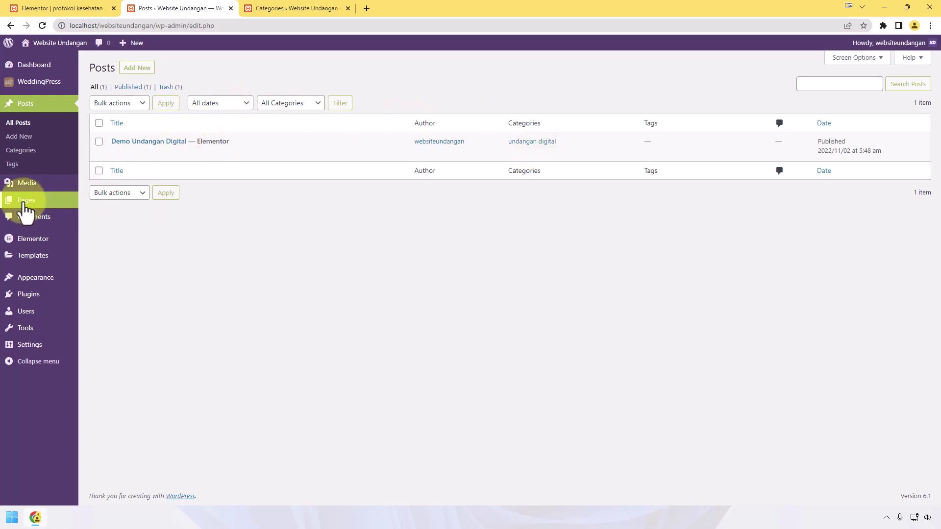
pyautogui.moveTo(27, 210)
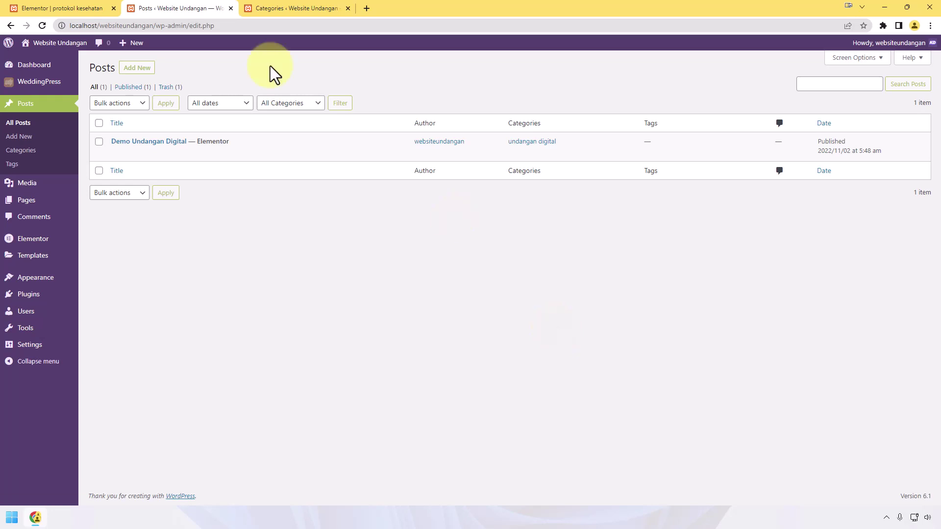
# Step: Return to the popup editor, review the category display condition, and save and close the publish settings
pyautogui.click(83, 7)
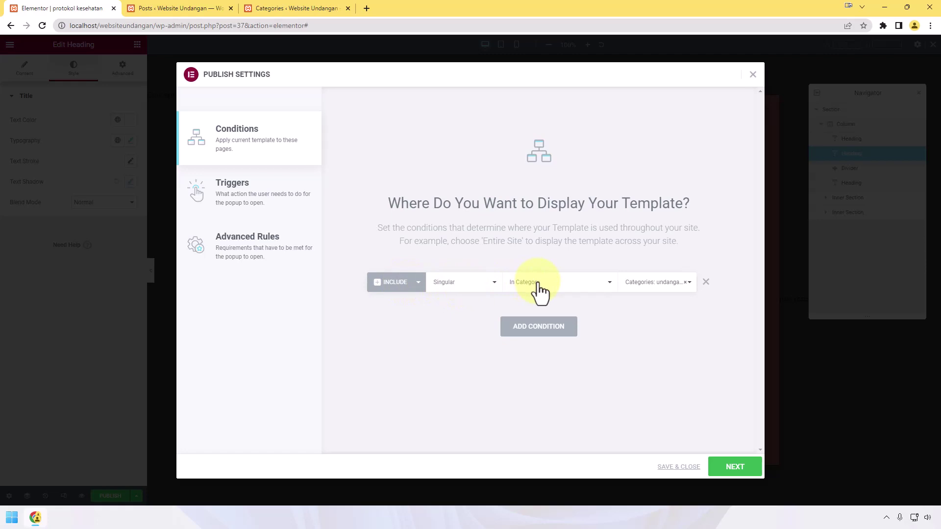
pyautogui.click(657, 283)
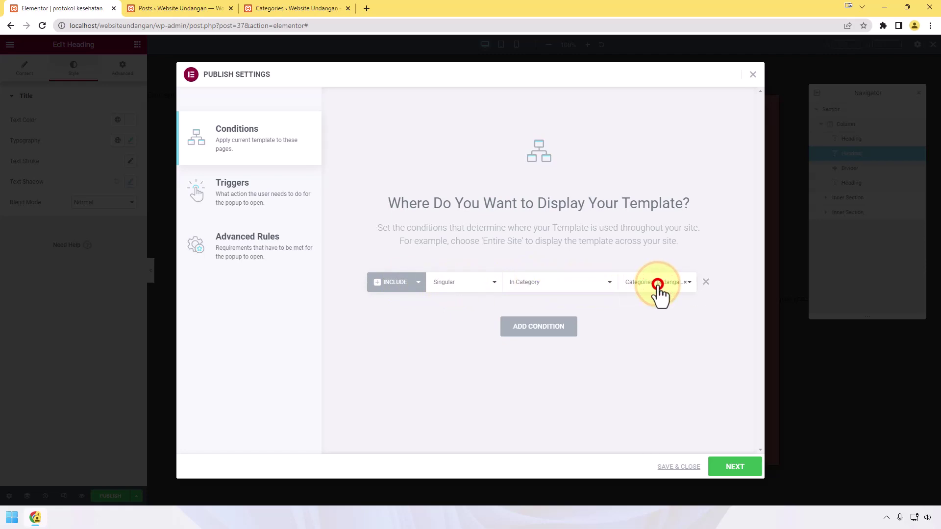
pyautogui.click(676, 469)
# Step: Reopen the posts list from the categories page and view the Demo Undangan Digital post in a new tab
pyautogui.click(209, 9)
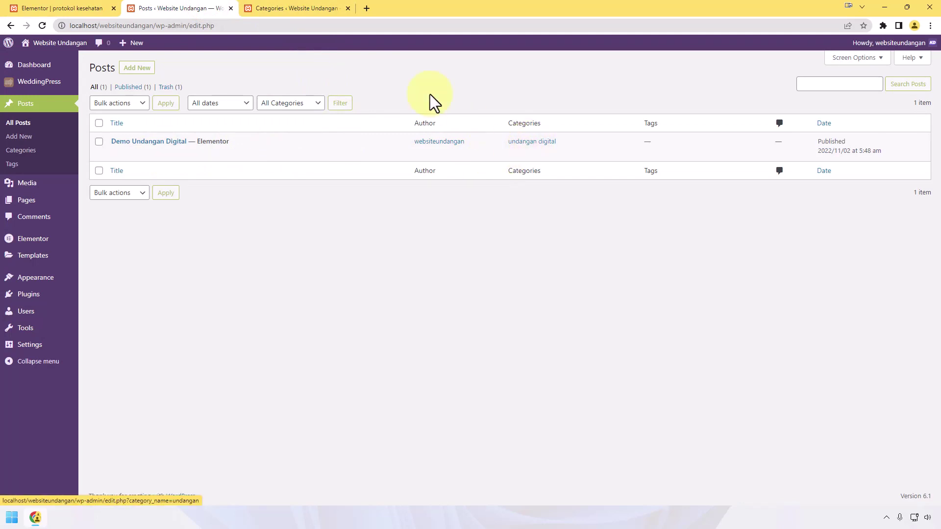
pyautogui.click(327, 8)
pyautogui.click(49, 123)
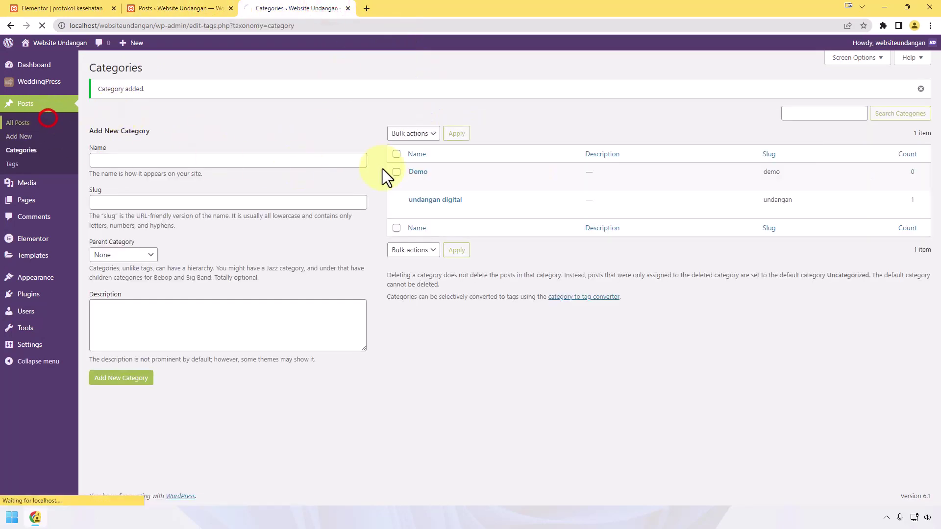
pyautogui.rightClick(187, 153)
pyautogui.click(209, 161)
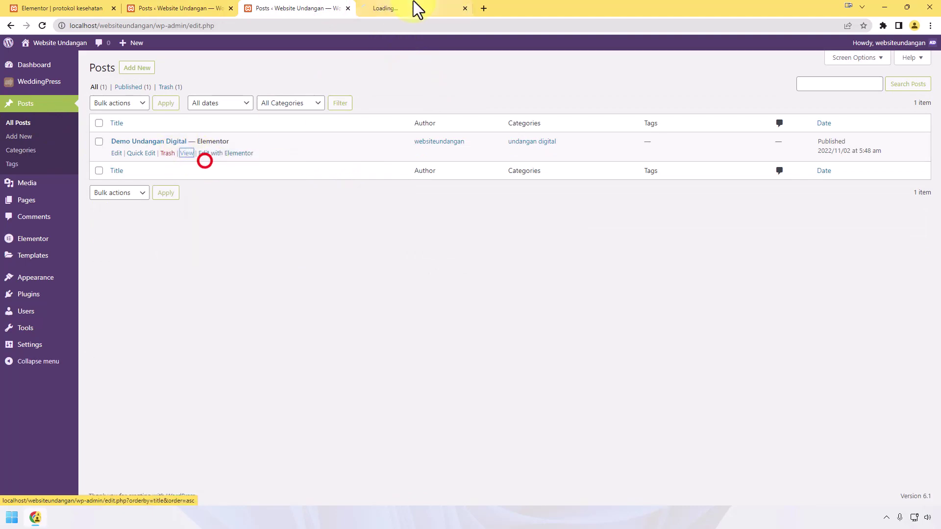
pyautogui.click(413, 8)
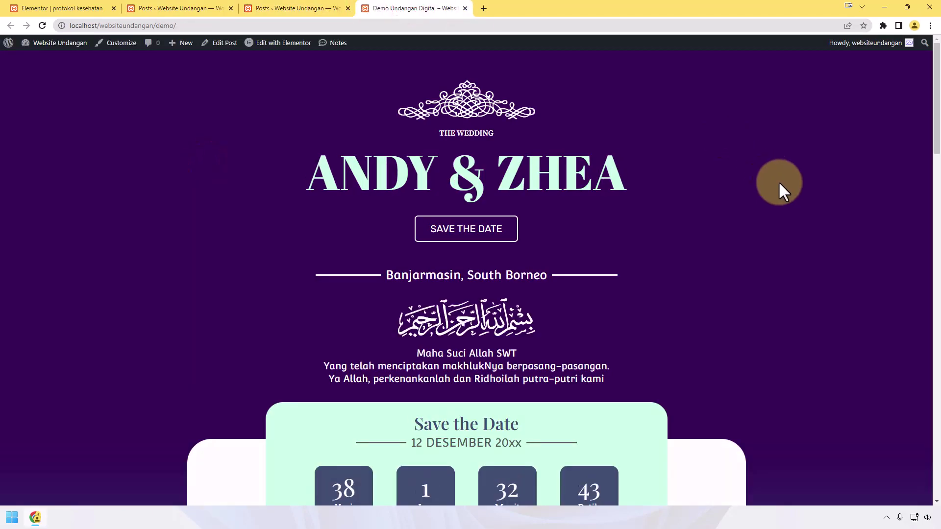
# Step: Reopen the popup's publish settings, enable the On Page Load trigger within 0 seconds, and save and close
pyautogui.click(32, 7)
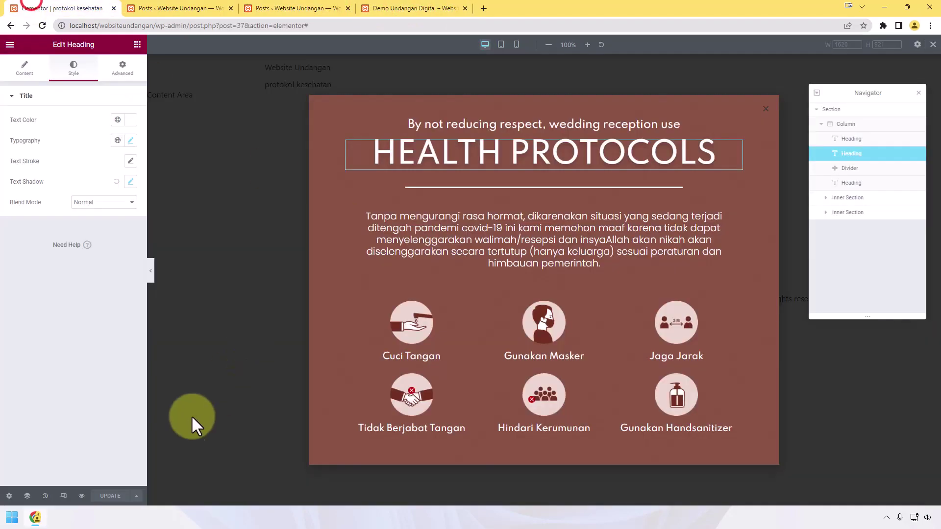
pyautogui.click(137, 495)
pyautogui.click(93, 412)
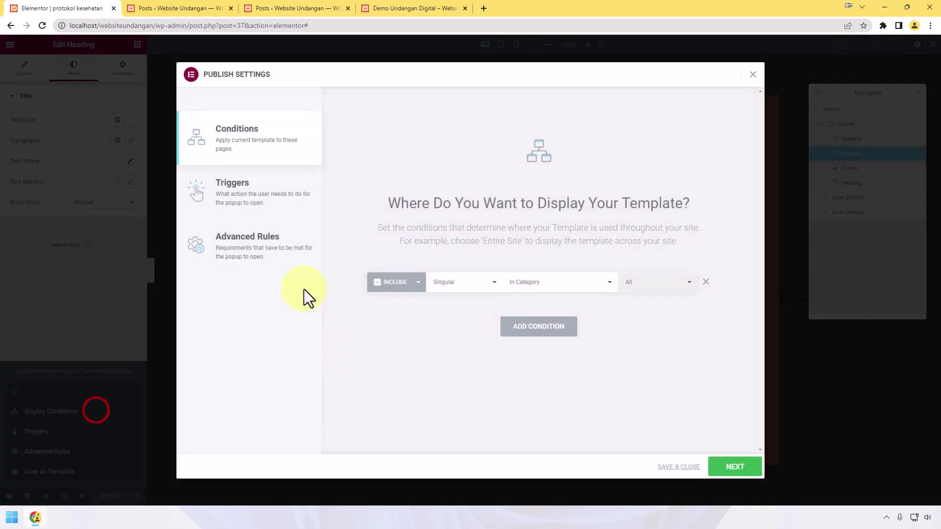
pyautogui.click(256, 206)
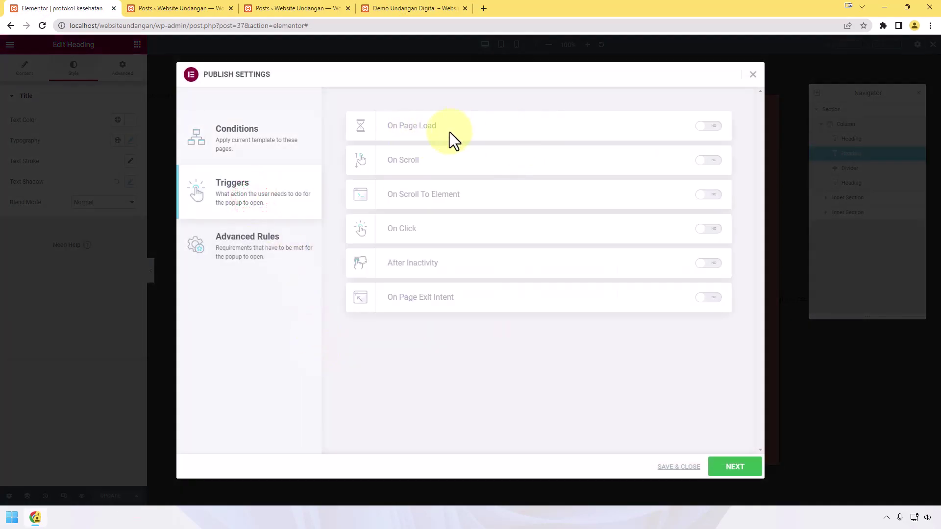
pyautogui.click(435, 8)
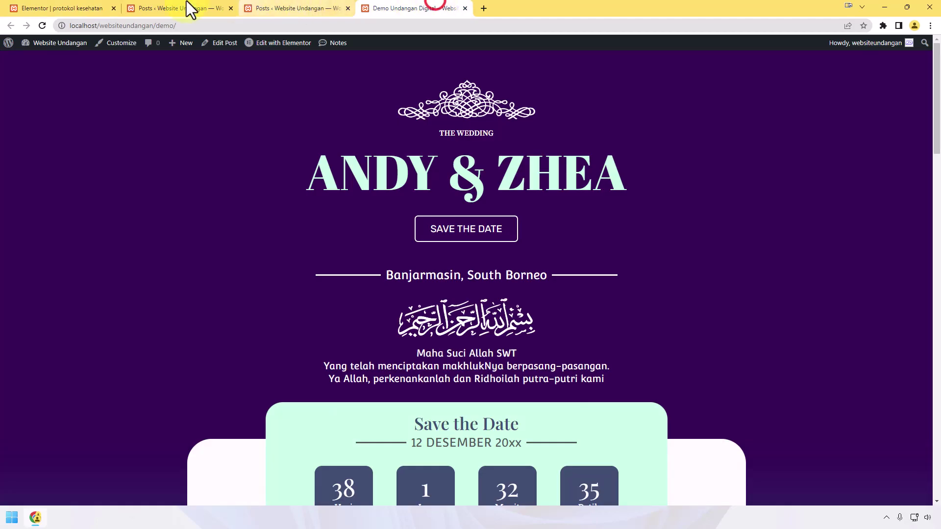
pyautogui.click(81, 9)
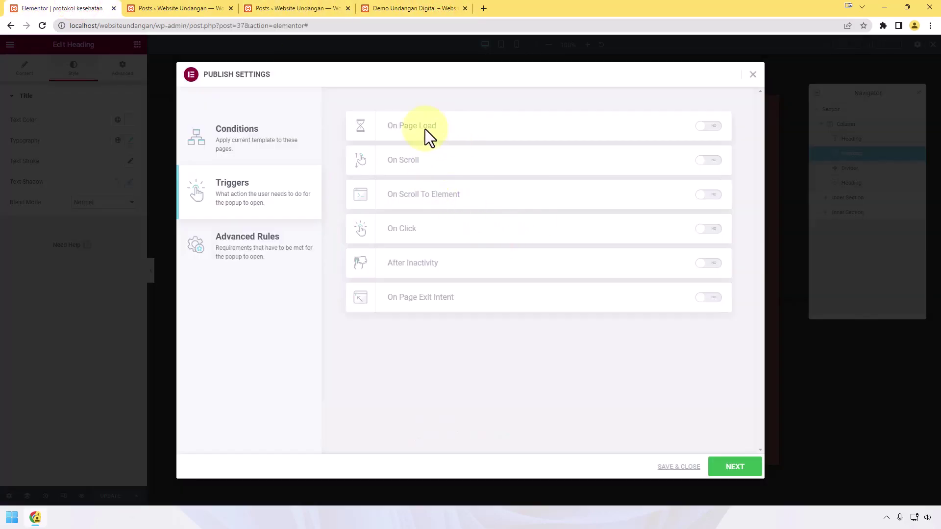
pyautogui.click(717, 129)
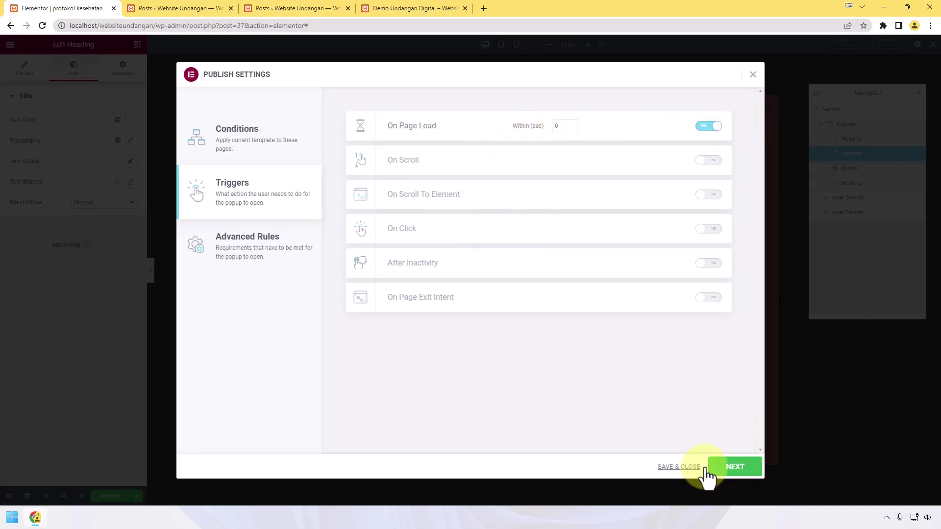
pyautogui.click(689, 470)
# Step: Reload the demo invitation page to test the health protocols popup on page load, and dismiss the popup
pyautogui.click(425, 9)
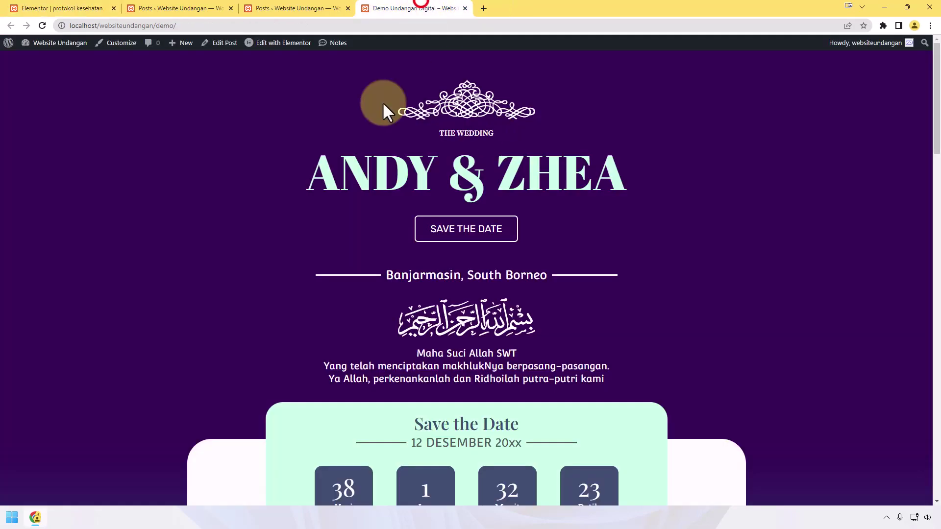
pyautogui.click(42, 26)
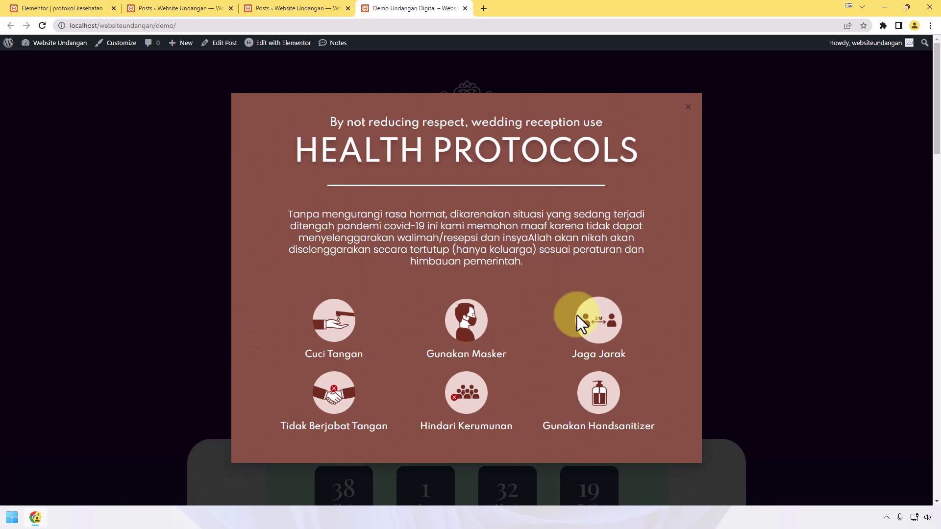
pyautogui.click(688, 107)
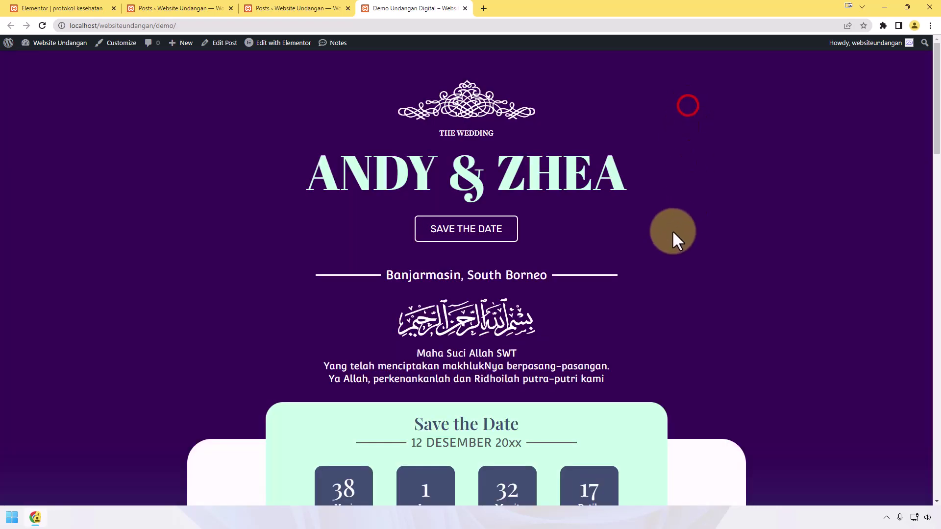
# Step: Return to the popup editor and reopen the popup's display conditions in the publish settings
pyautogui.click(84, 8)
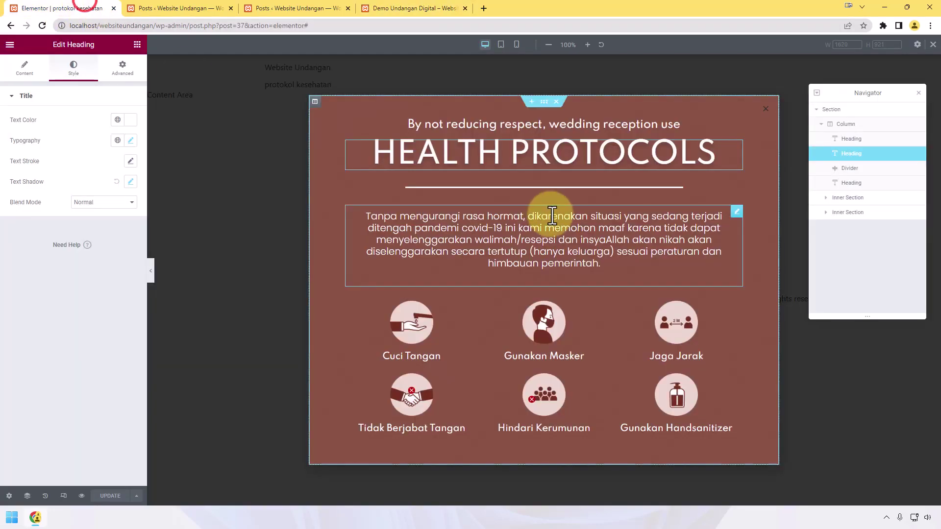
pyautogui.click(137, 496)
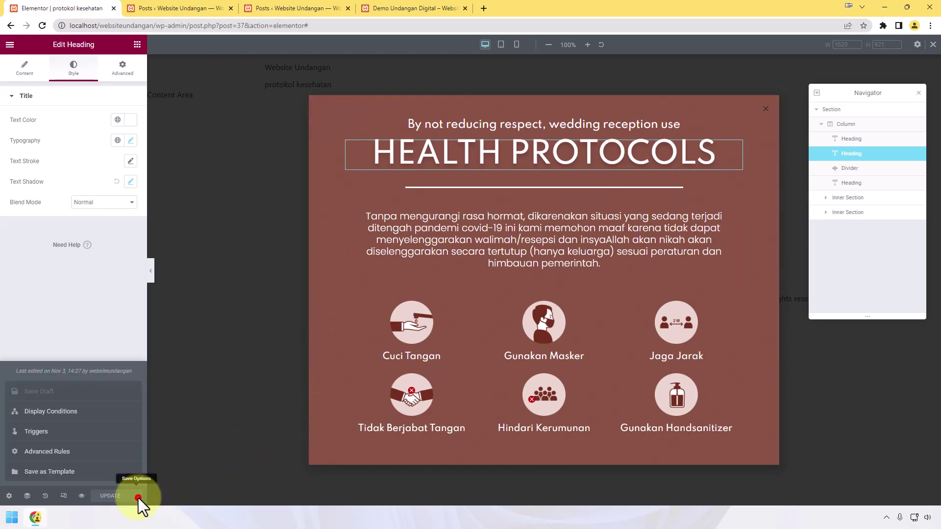
pyautogui.click(92, 411)
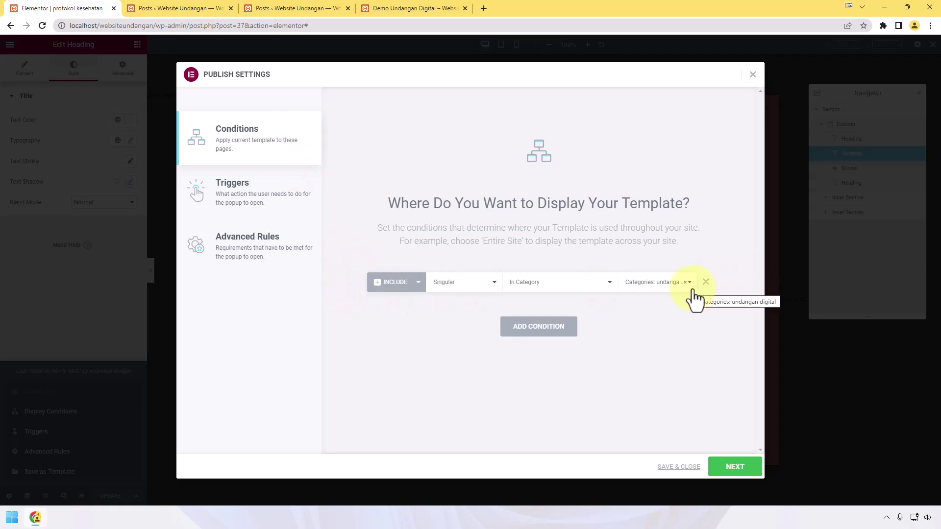
# Step: Add a second display condition that excludes singular posts in the Demo category
pyautogui.click(529, 327)
pyautogui.click(397, 312)
pyautogui.click(398, 328)
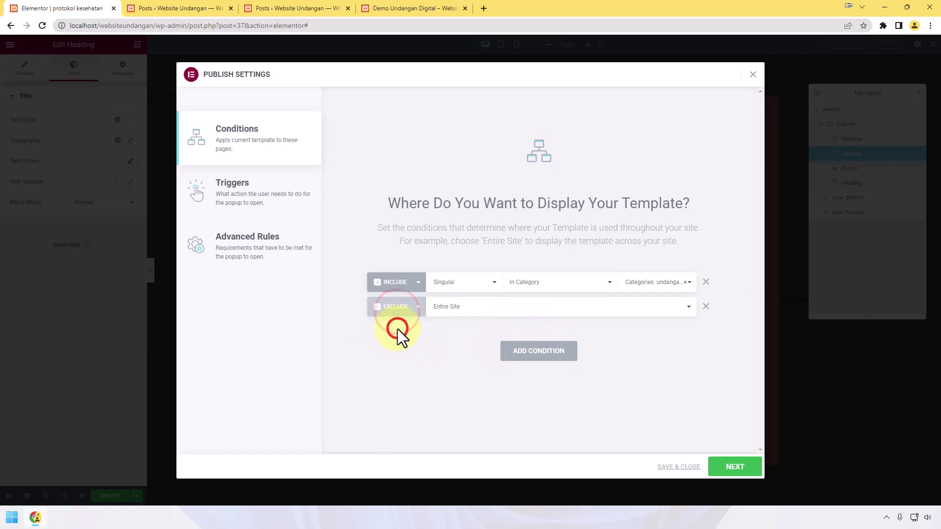
pyautogui.click(452, 310)
pyautogui.click(467, 343)
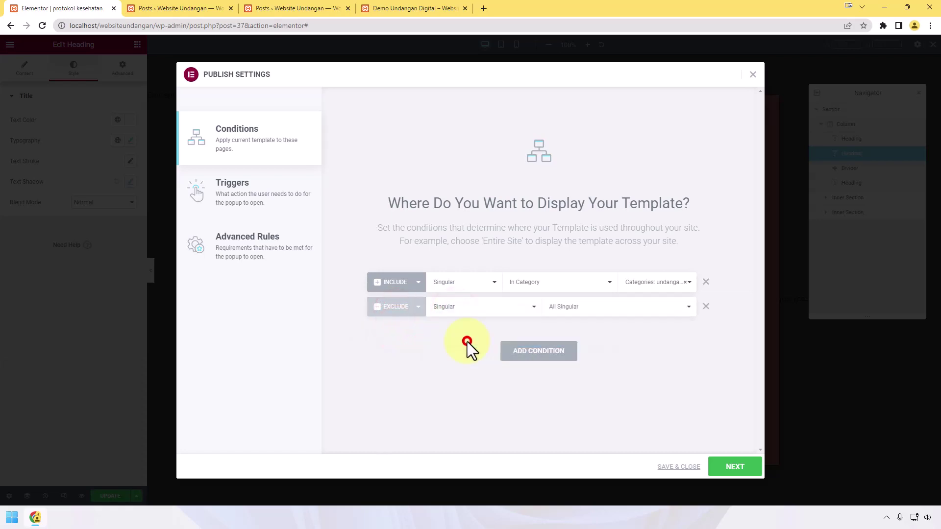
pyautogui.click(620, 314)
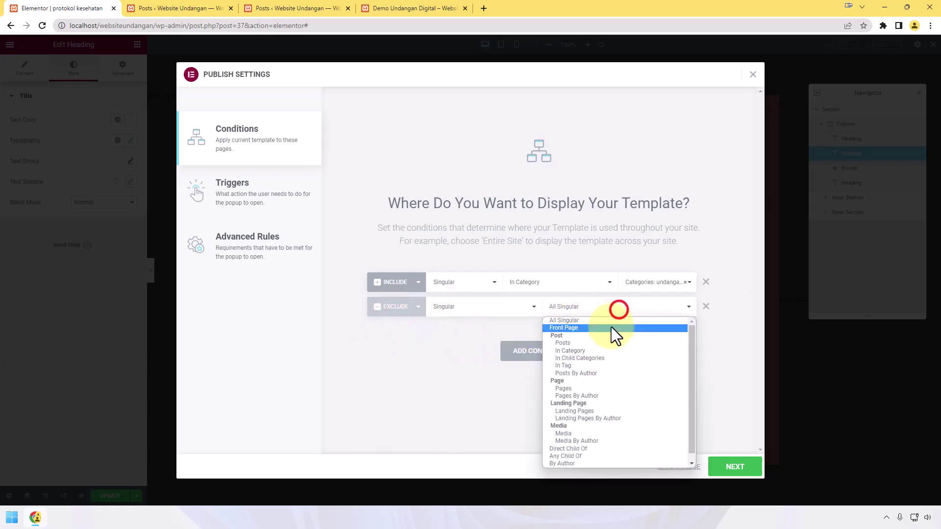
pyautogui.click(613, 351)
pyautogui.click(657, 314)
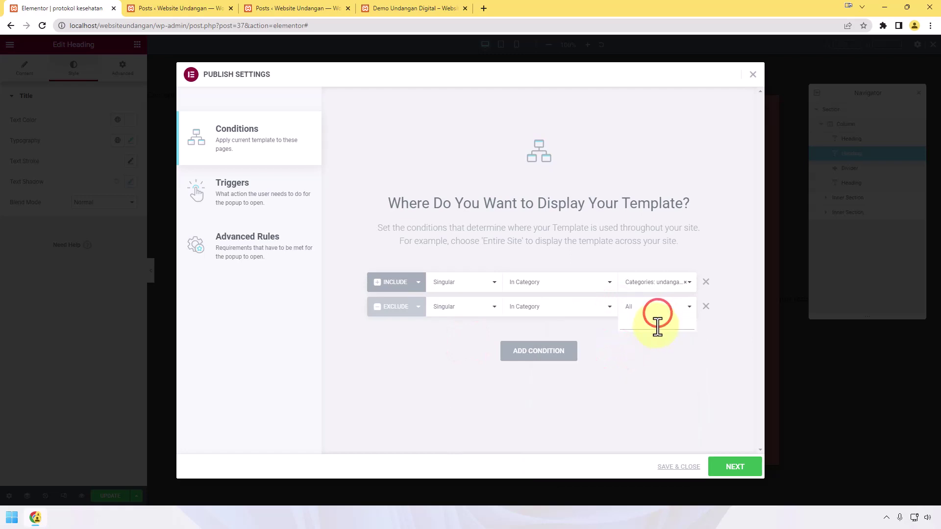
pyautogui.click(656, 325)
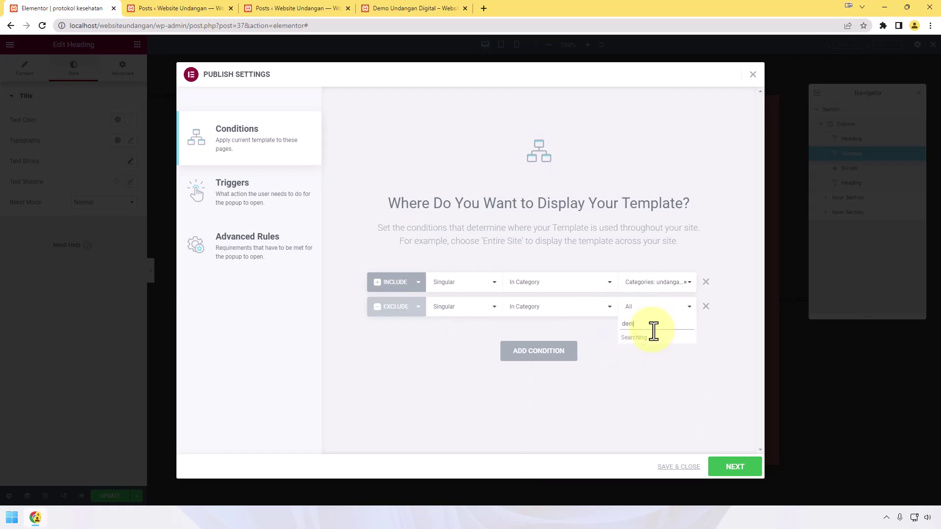
pyautogui.click(647, 338)
pyautogui.click(642, 375)
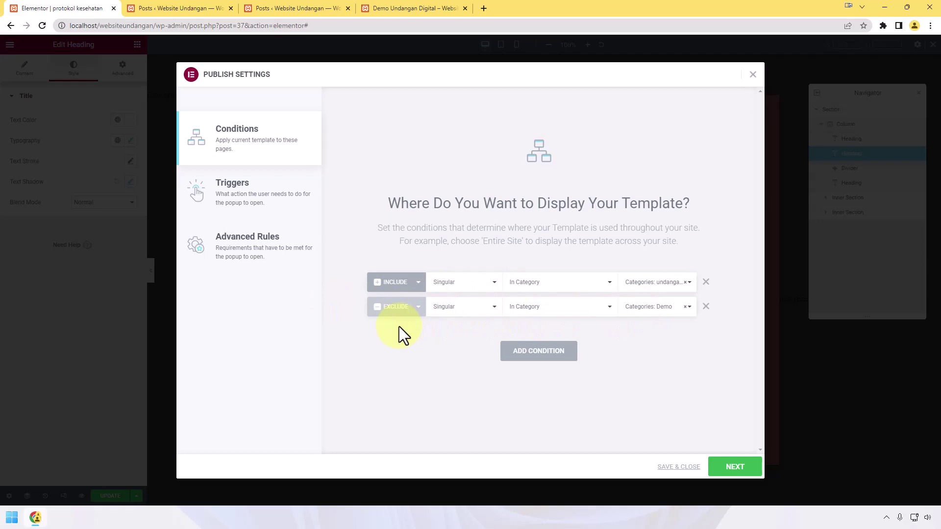
# Step: Check the post categories list on the WordPress admin page, and remove the Demo category exclude condition from the popup
pyautogui.click(328, 3)
pyautogui.click(44, 152)
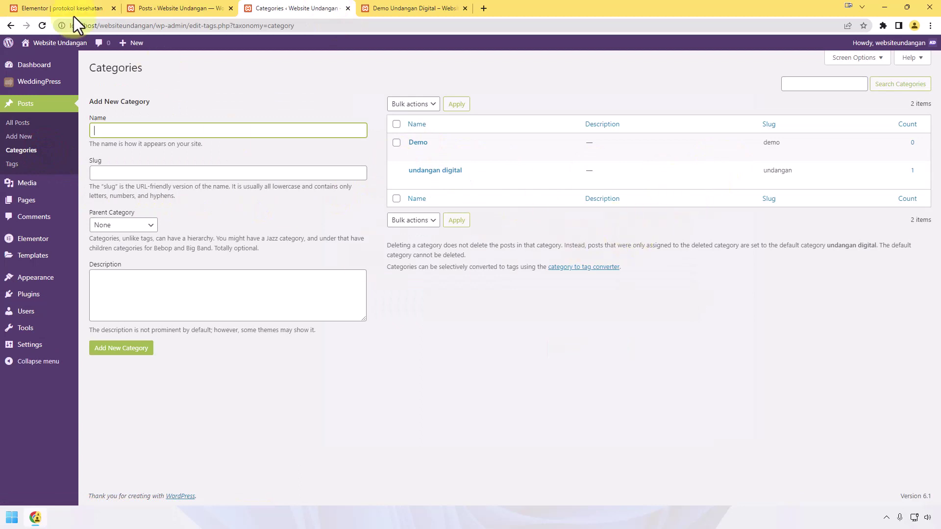
pyautogui.click(19, 8)
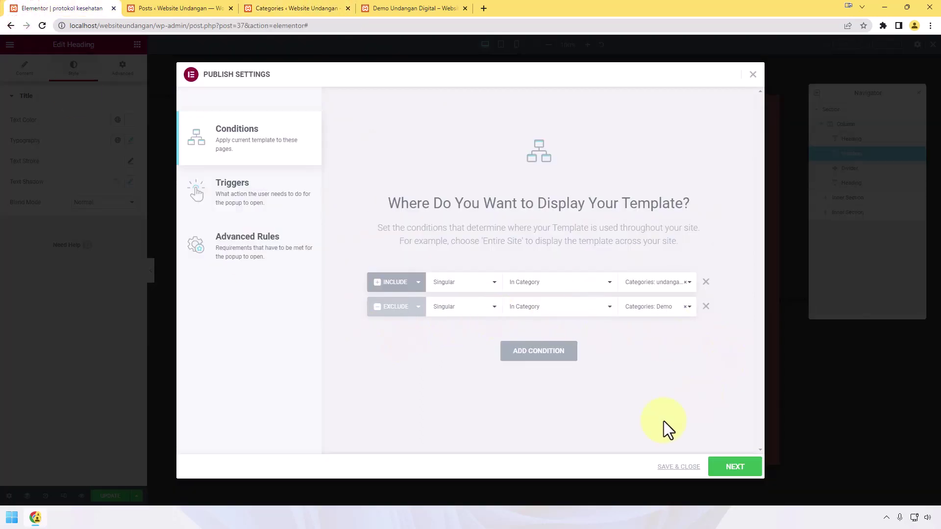
pyautogui.click(705, 307)
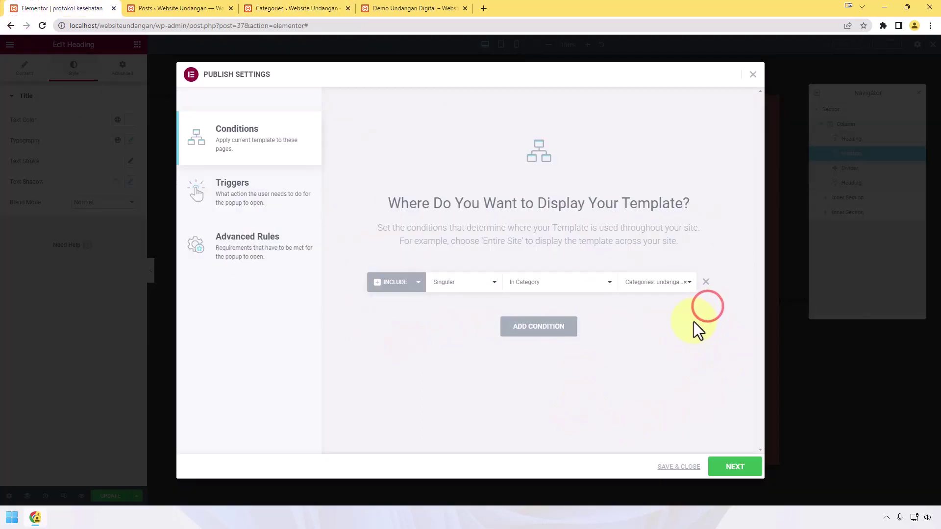
# Step: Set the On Page Load trigger to open the popup within 3 seconds, and save and close the publish settings
pyautogui.click(311, 191)
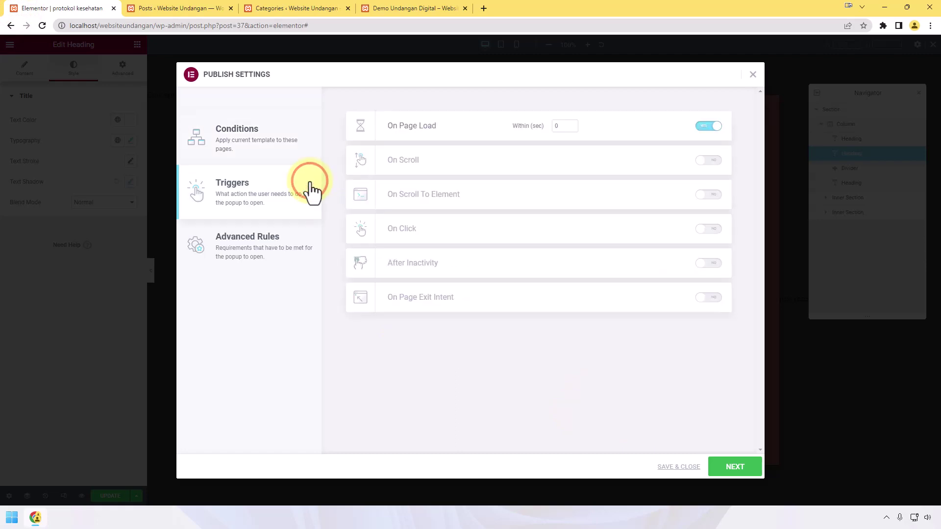
pyautogui.click(273, 131)
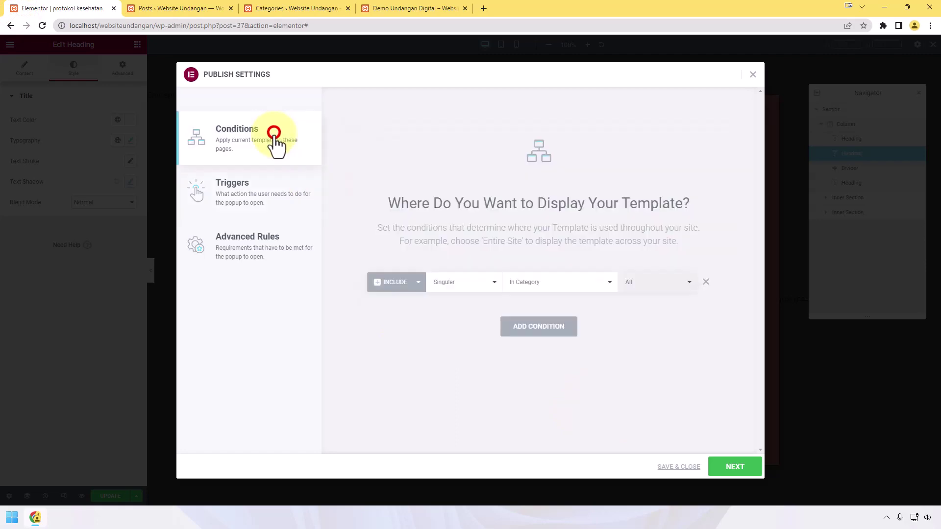
pyautogui.click(264, 195)
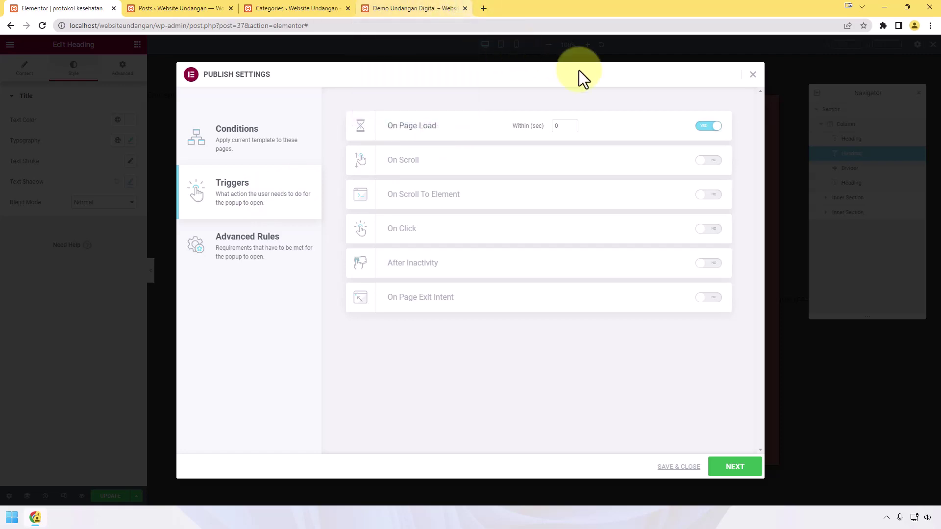
pyautogui.doubleClick(557, 126)
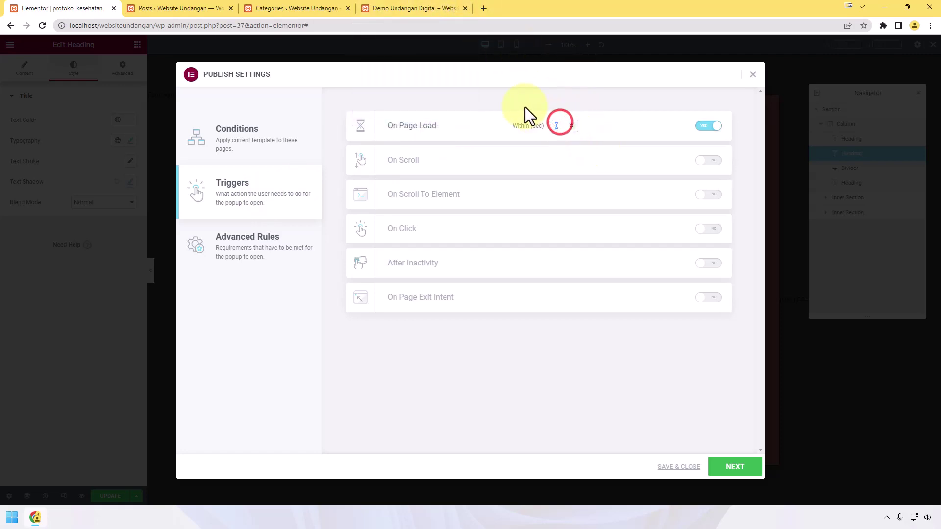
pyautogui.write('3')
pyautogui.click(686, 467)
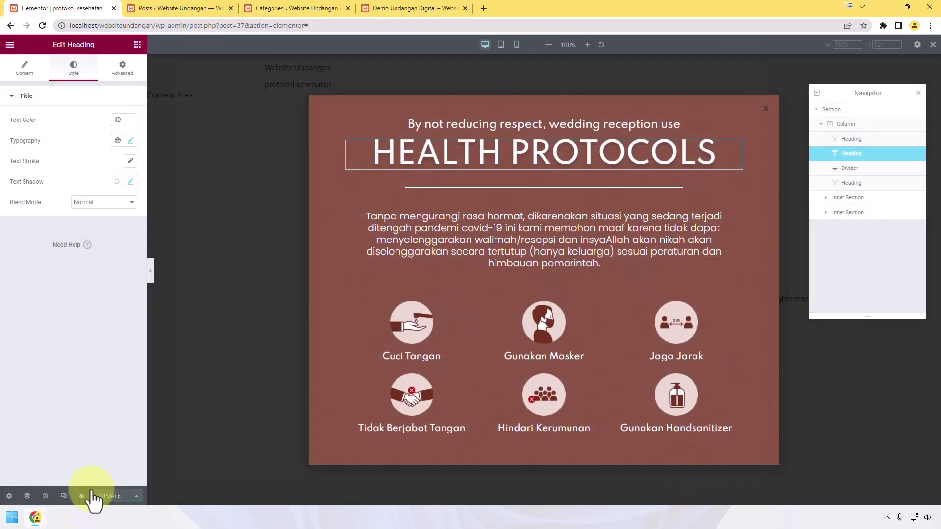
# Step: Reload the demo invitation page to test the popup's page load delay, and return to the popup editor
pyautogui.click(424, 8)
pyautogui.click(43, 26)
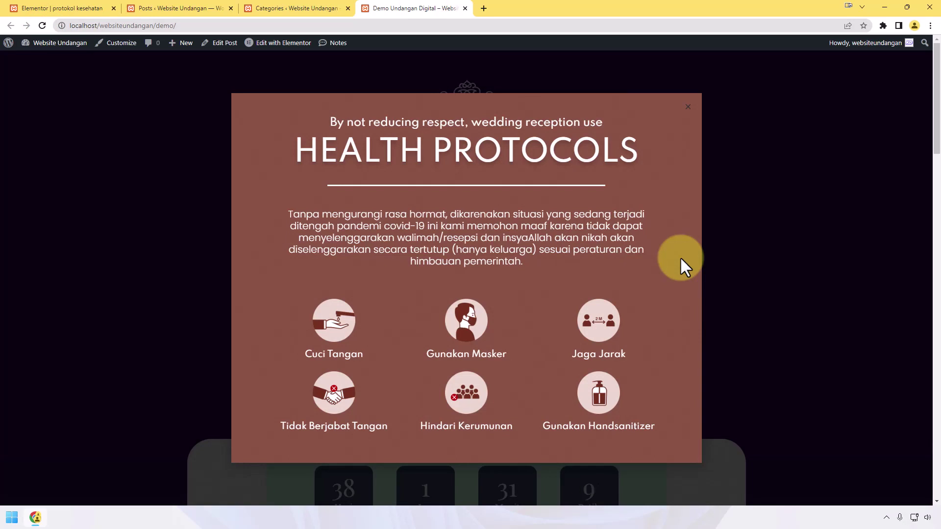
pyautogui.click(35, 8)
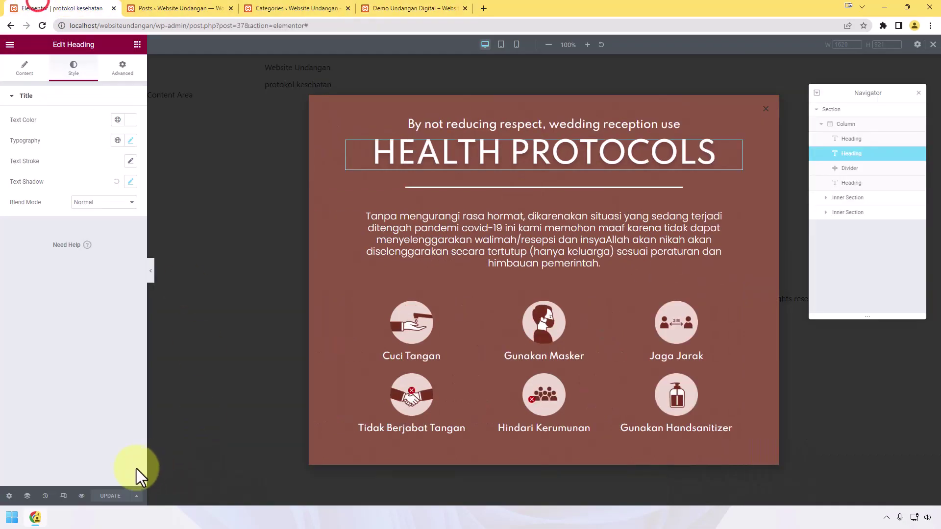
# Step: Reopen the popup's trigger settings, disable the On Page Load trigger and enable the On Scroll trigger
pyautogui.click(137, 495)
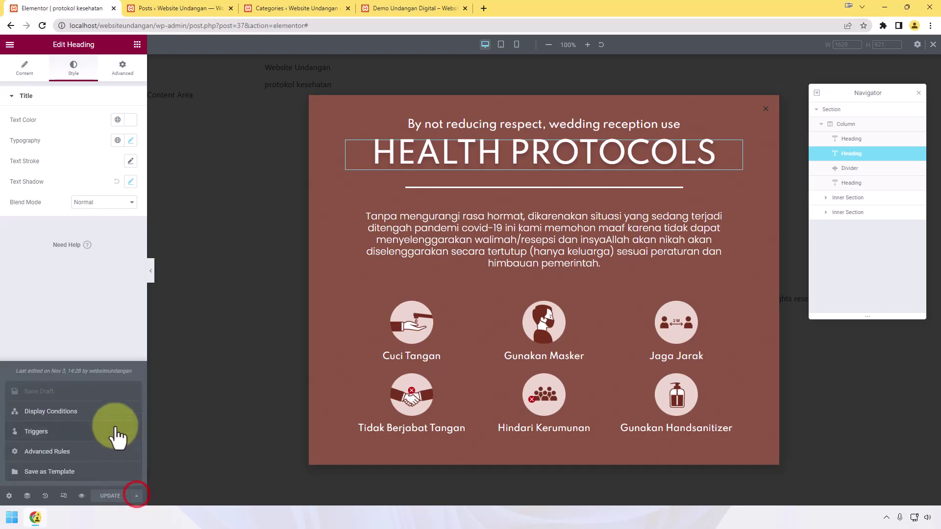
pyautogui.click(112, 407)
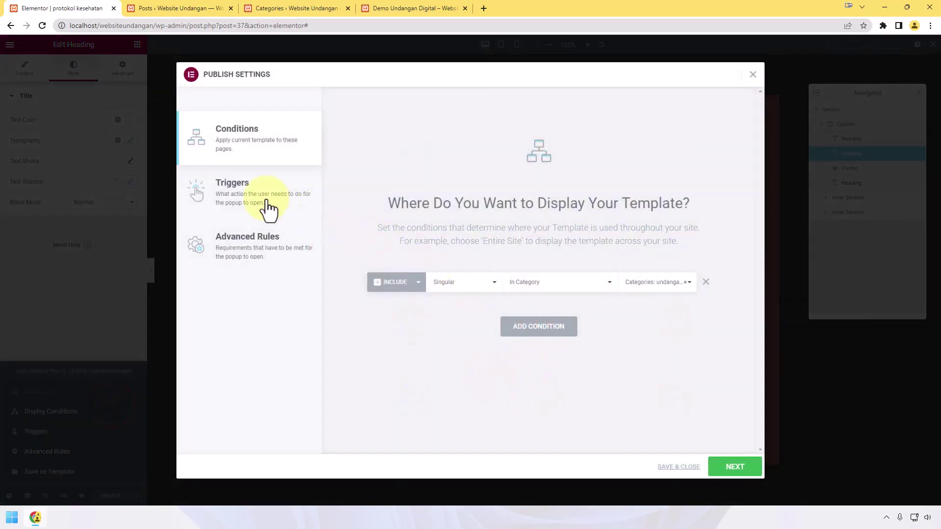
pyautogui.click(267, 199)
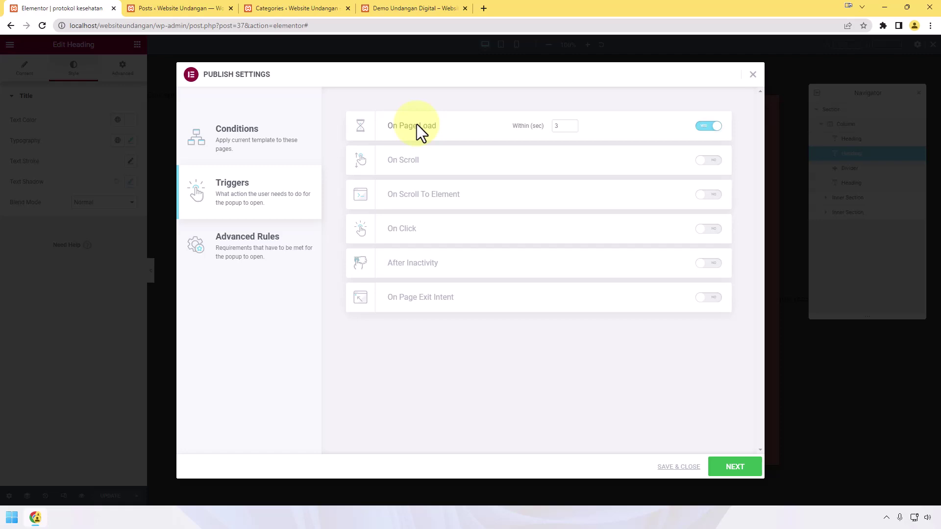
pyautogui.click(558, 126)
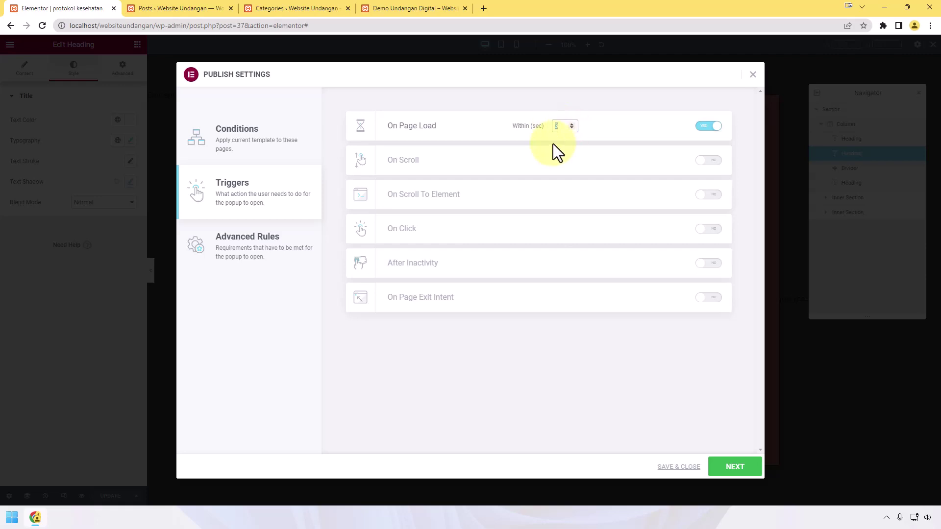
pyautogui.click(404, 8)
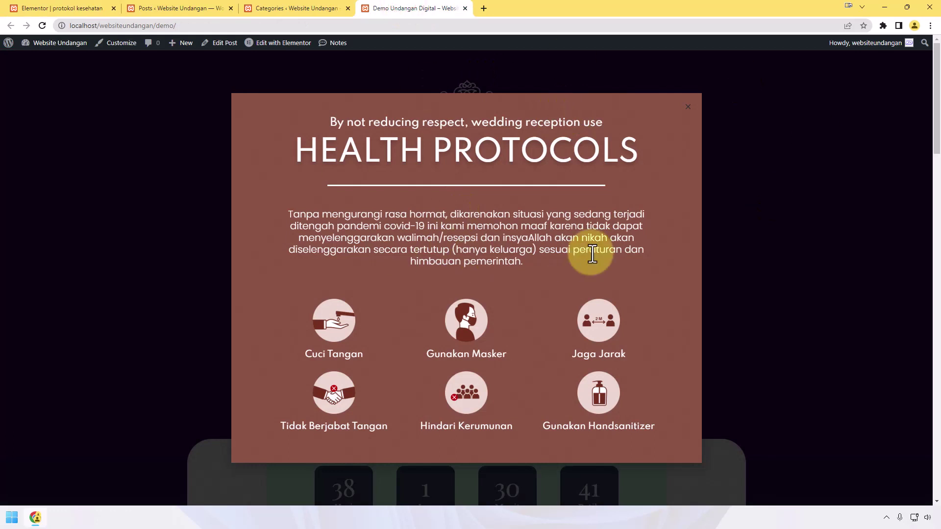
pyautogui.click(80, 2)
pyautogui.click(708, 127)
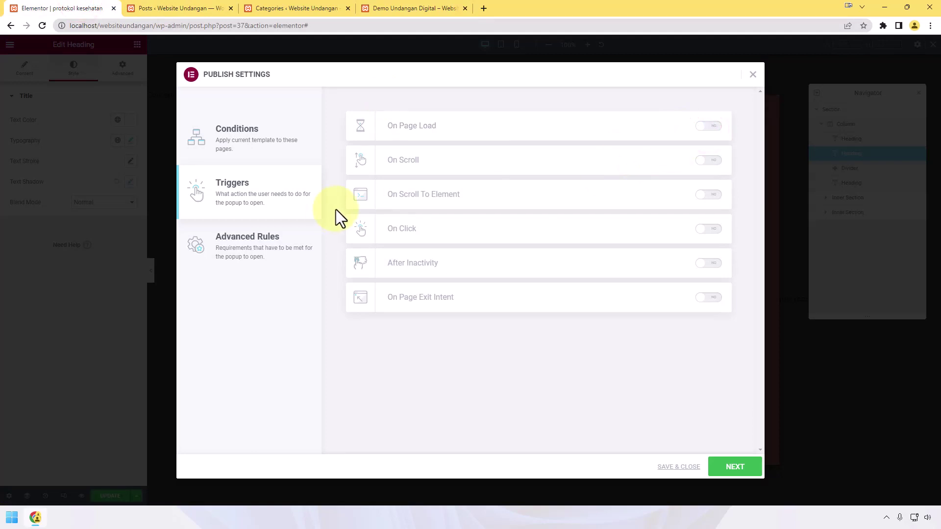
pyautogui.click(708, 160)
# Step: Dismiss the popup on the demo invitation page, examine the page along its full length, and return to the trigger settings
pyautogui.click(422, 2)
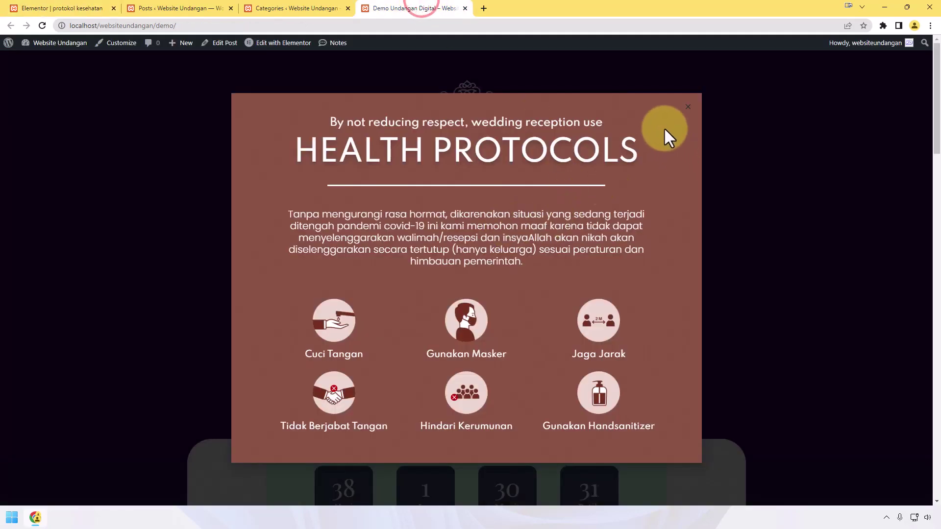
pyautogui.click(689, 108)
pyautogui.scroll(-20, 573, 195)
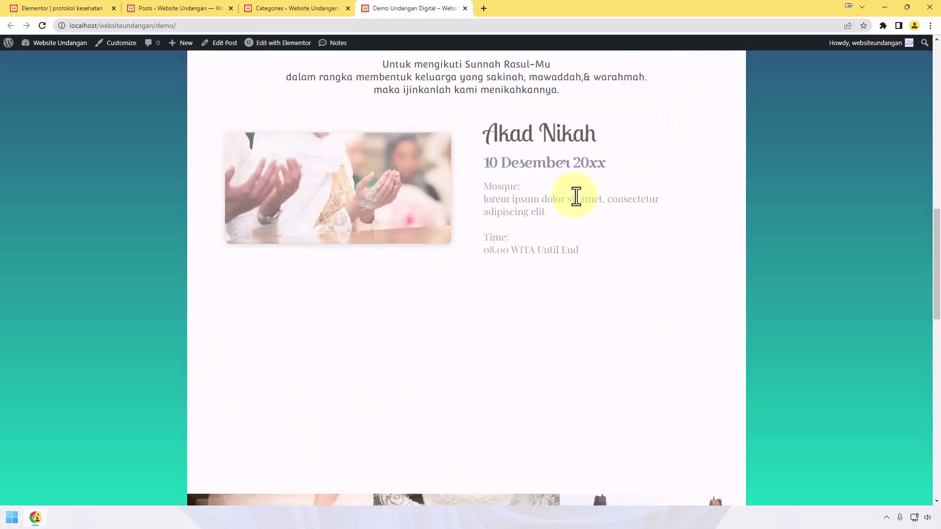
pyautogui.scroll(-10, 568, 195)
pyautogui.scroll(15, 569, 195)
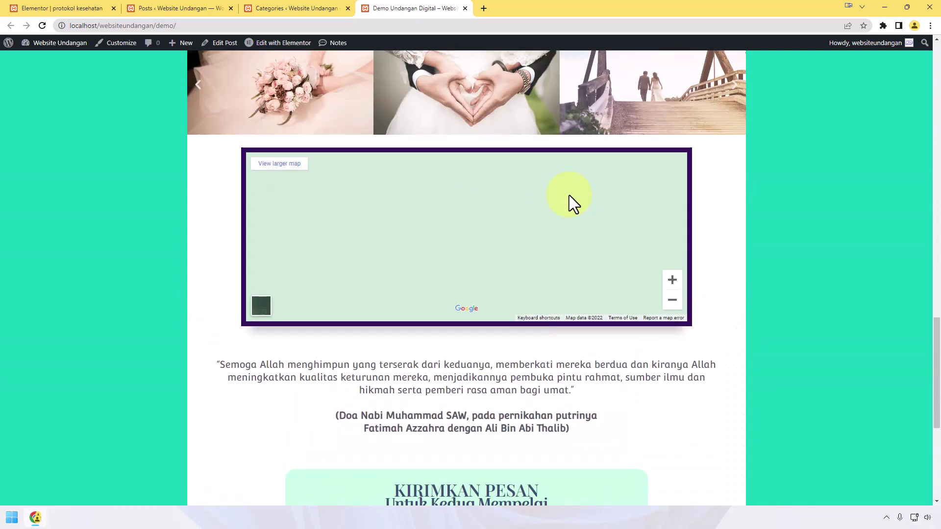
pyautogui.scroll(10, 583, 184)
pyautogui.scroll(-6, 582, 182)
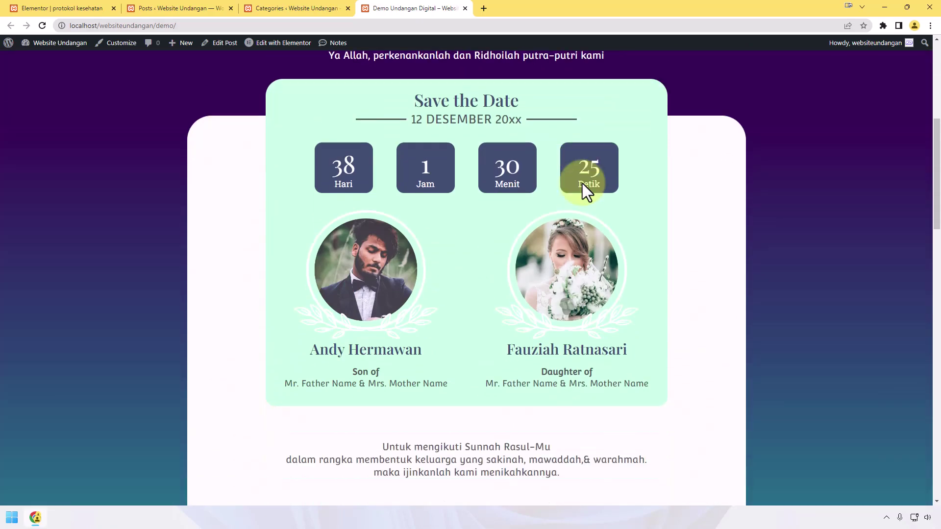
pyautogui.scroll(6, 583, 183)
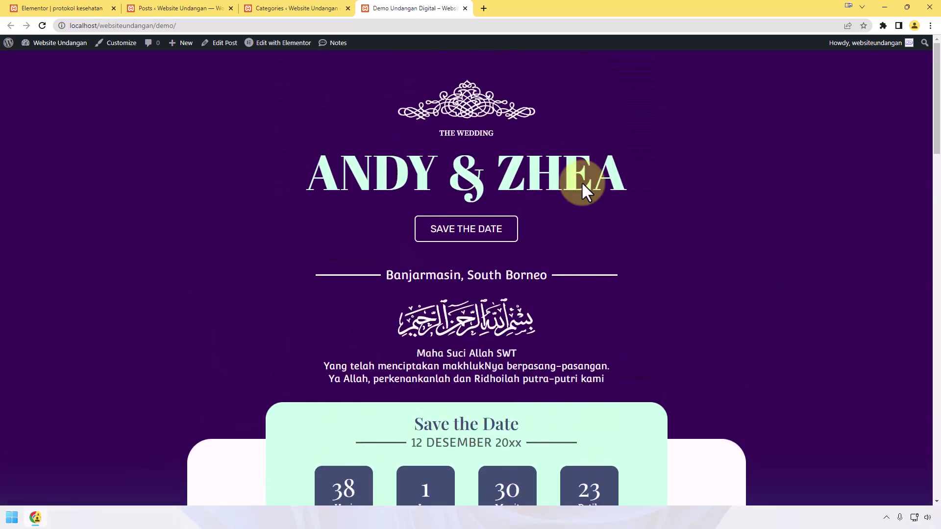
pyautogui.scroll(-15, 505, 93)
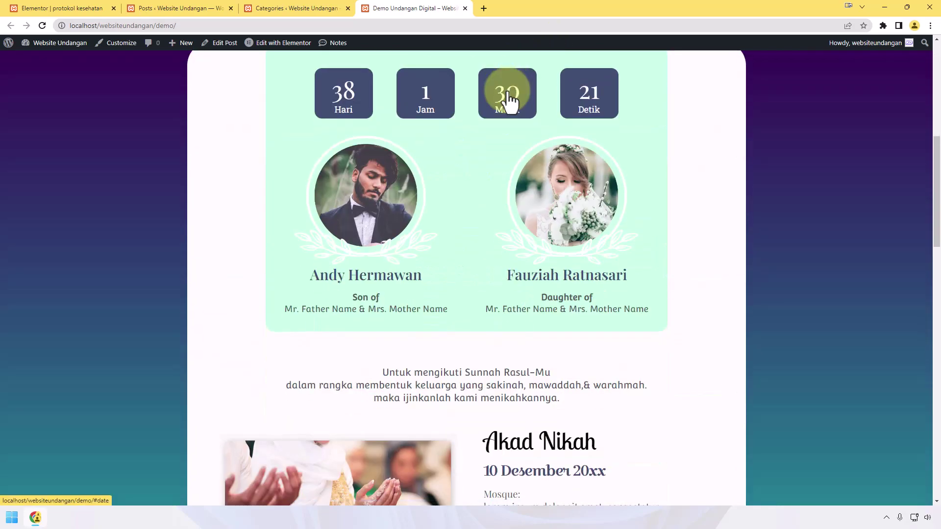
pyautogui.scroll(-10, 509, 96)
pyautogui.scroll(10, 510, 96)
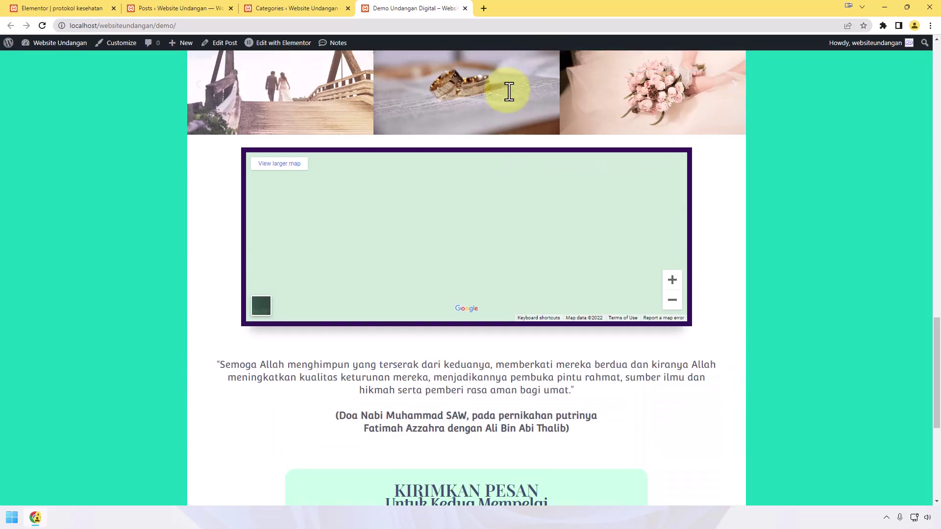
pyautogui.scroll(1, 510, 95)
pyautogui.scroll(11, 504, 222)
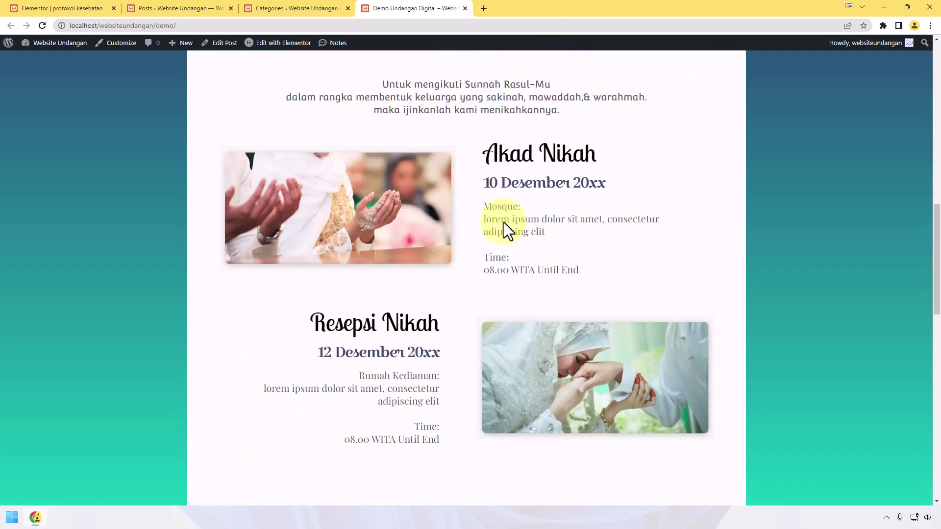
pyautogui.scroll(-1, 593, 275)
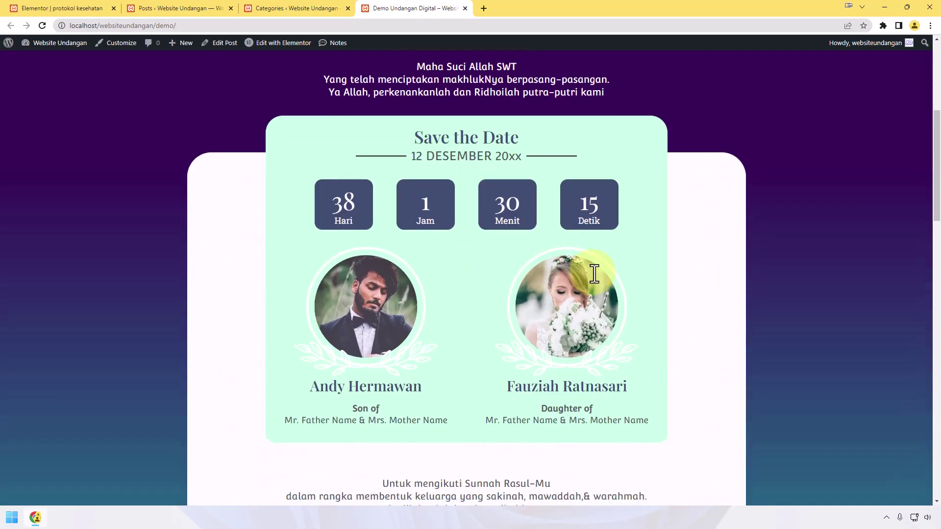
pyautogui.click(73, 8)
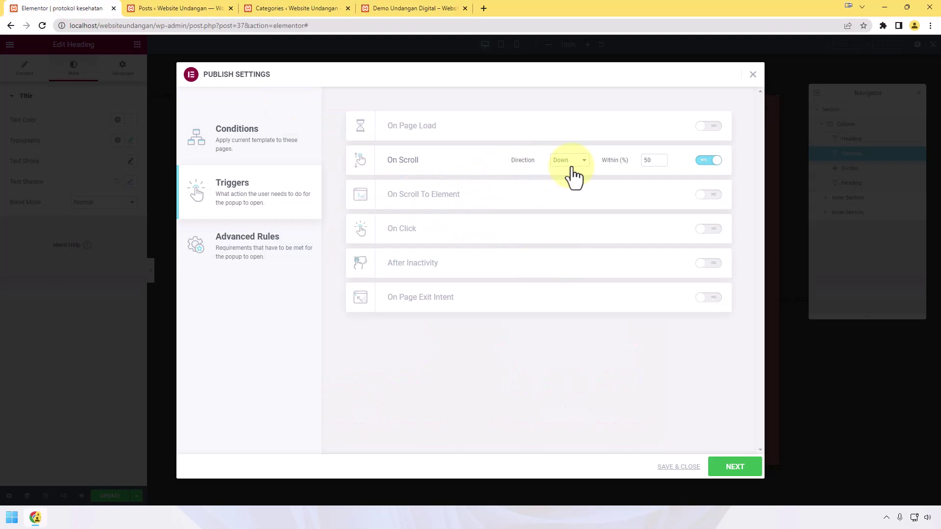
# Step: Set the On Scroll trigger to open the popup within 35% of downward scrolling, and save and close the publish settings
pyautogui.doubleClick(653, 159)
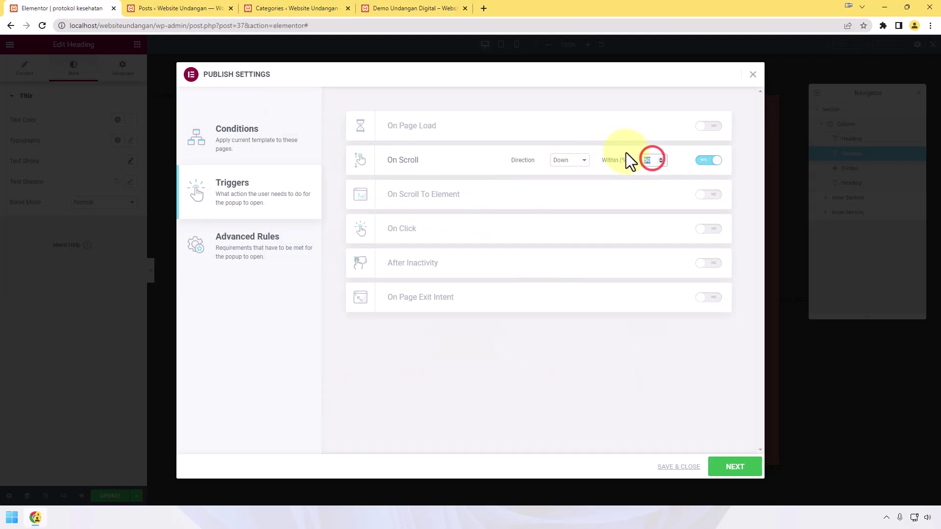
pyautogui.write('35')
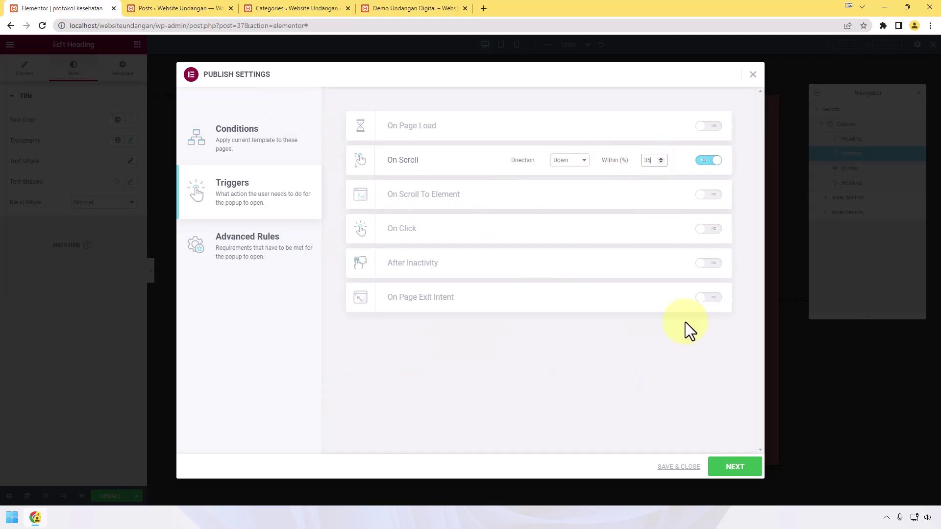
pyautogui.click(688, 466)
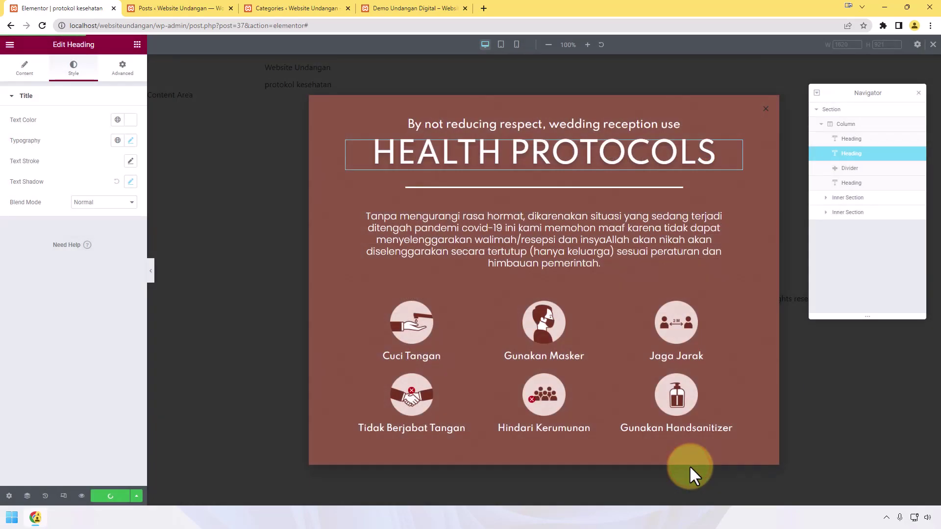
# Step: Reload the demo invitation page and test the popup's scroll trigger on it
pyautogui.click(432, 8)
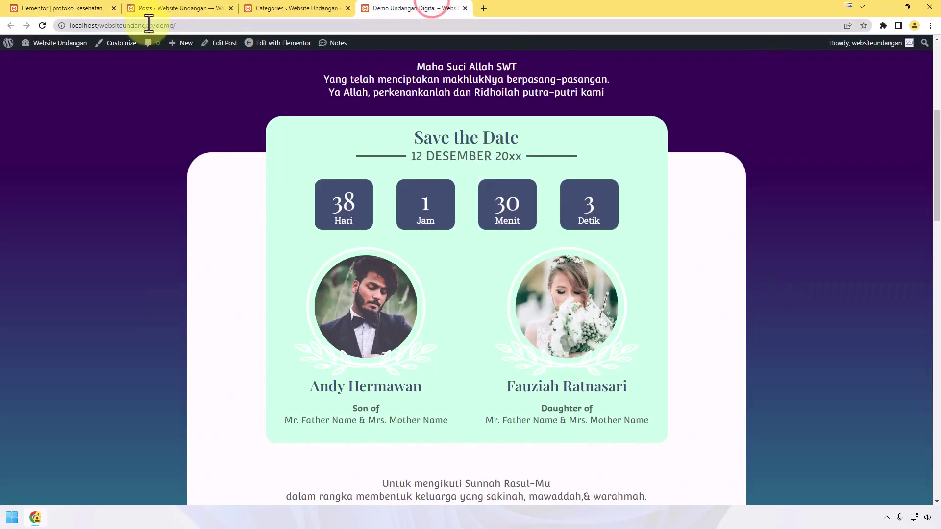
pyautogui.click(43, 25)
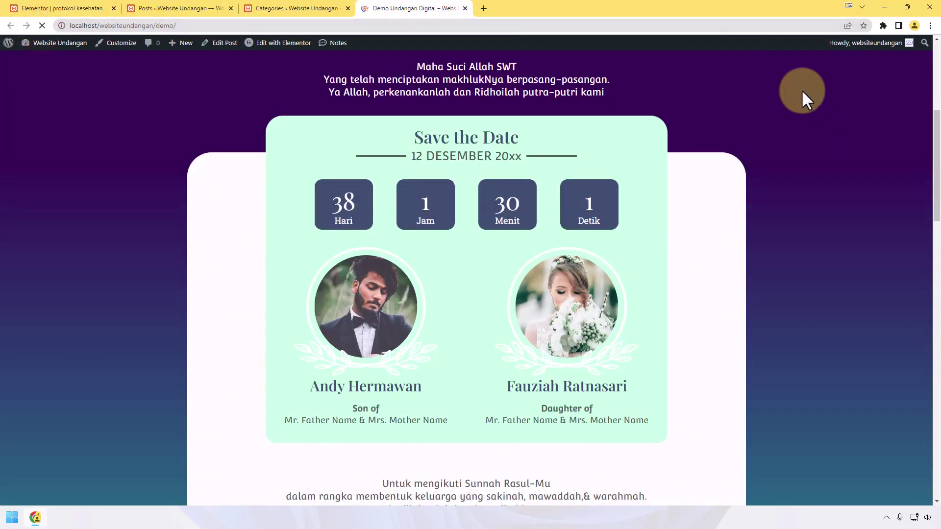
pyautogui.scroll(-6, 771, 108)
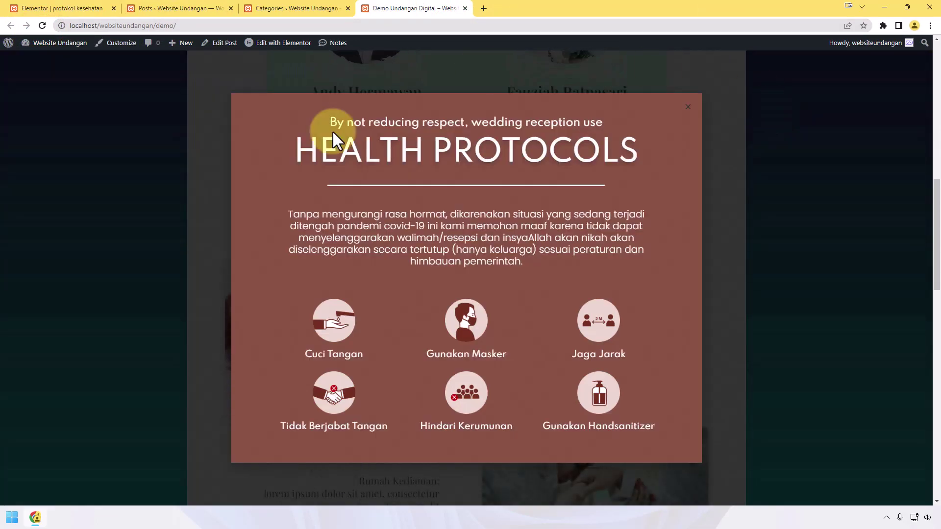
# Step: Reopen the popup's trigger settings, disable the On Scroll trigger and enable the On Scroll To Element trigger
pyautogui.click(49, 8)
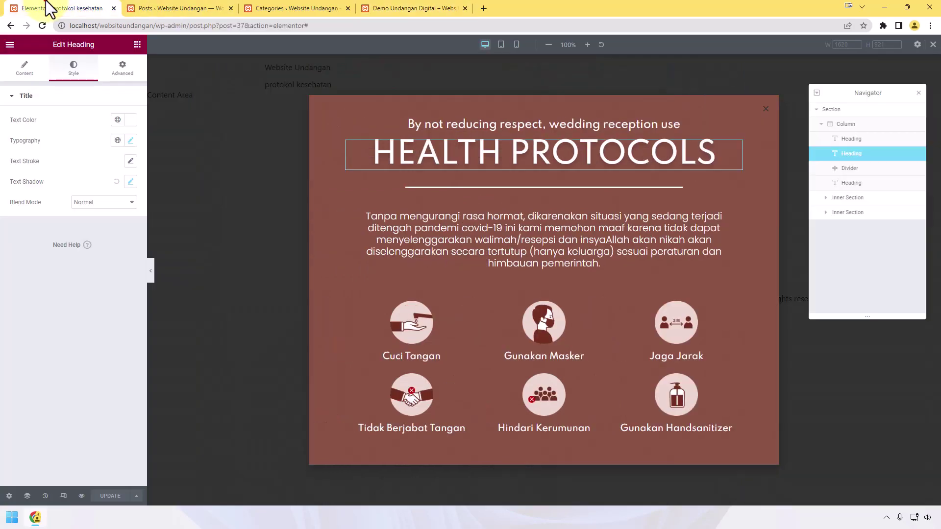
pyautogui.click(137, 496)
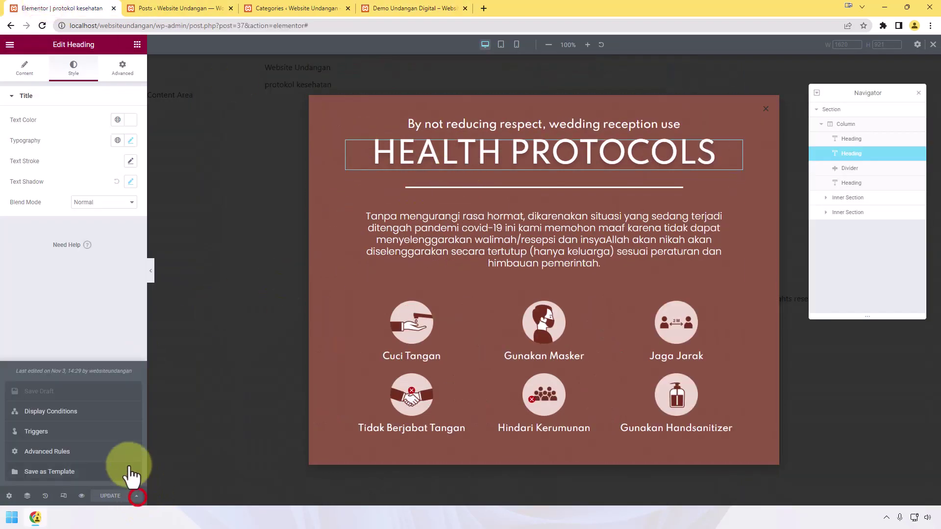
pyautogui.click(118, 429)
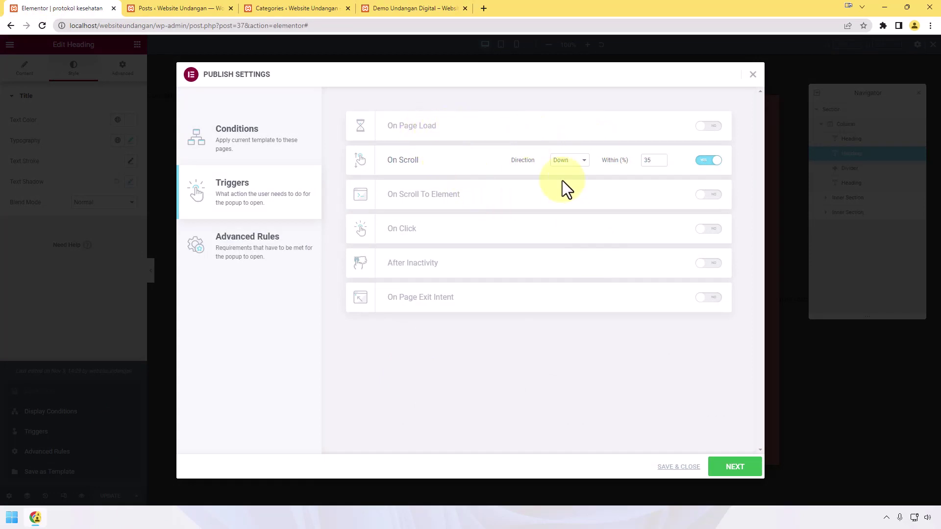
pyautogui.click(708, 160)
pyautogui.click(708, 194)
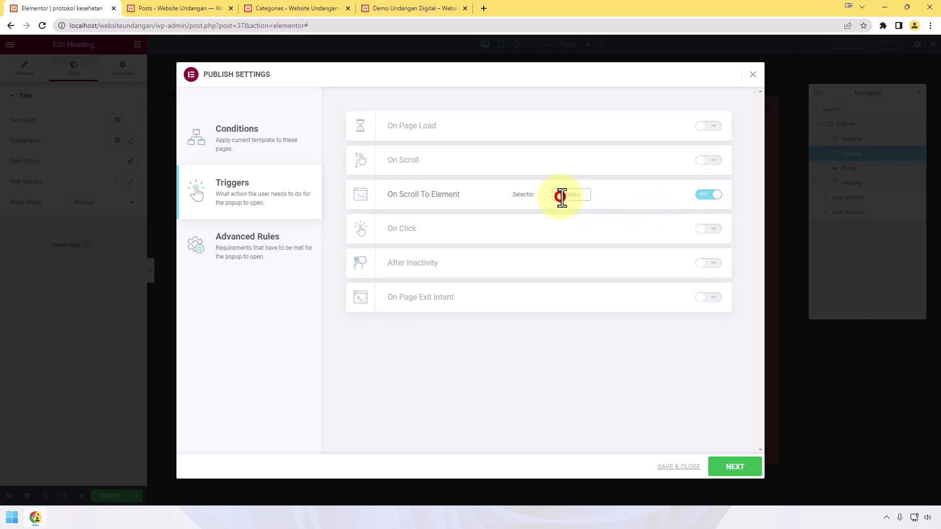
# Step: Open the demo invitation post in the Elementor editor and check the selector setting of the popup's On Scroll To Element trigger
pyautogui.click(170, 8)
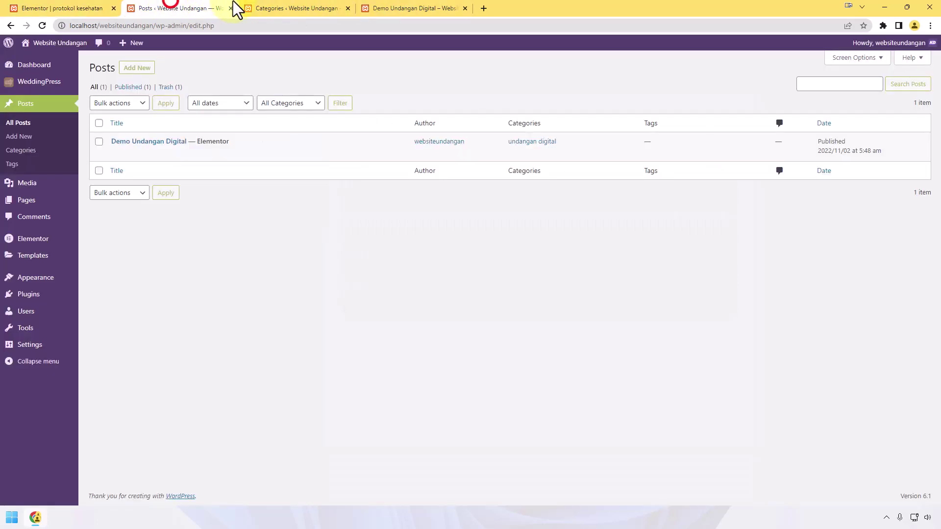
pyautogui.click(417, 8)
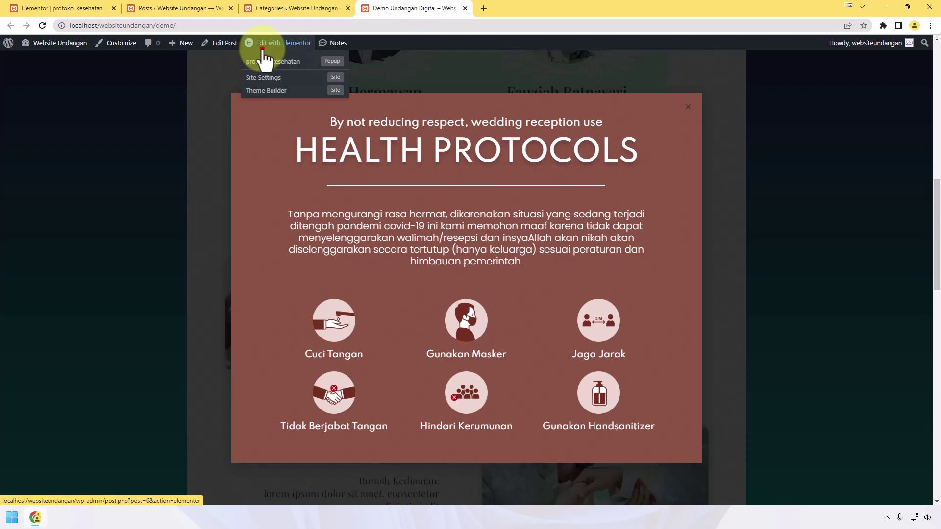
pyautogui.click(262, 49)
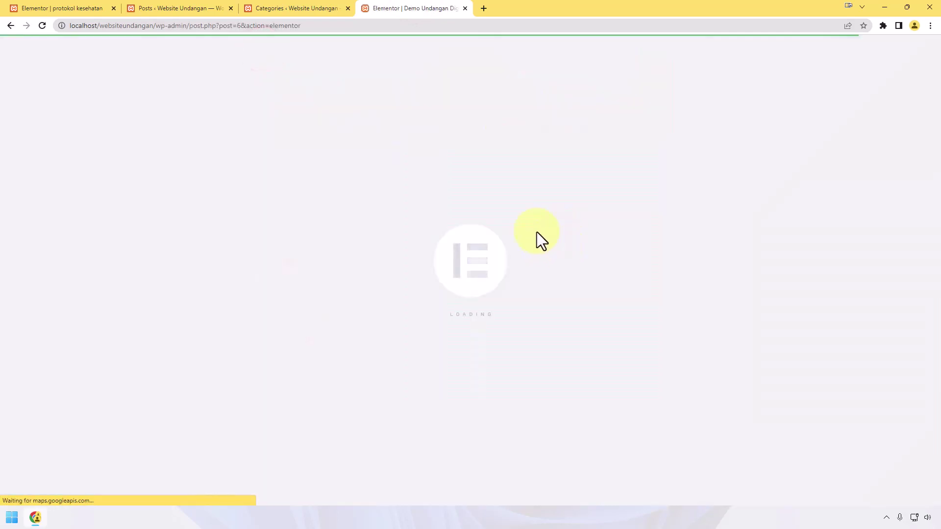
pyautogui.click(71, 6)
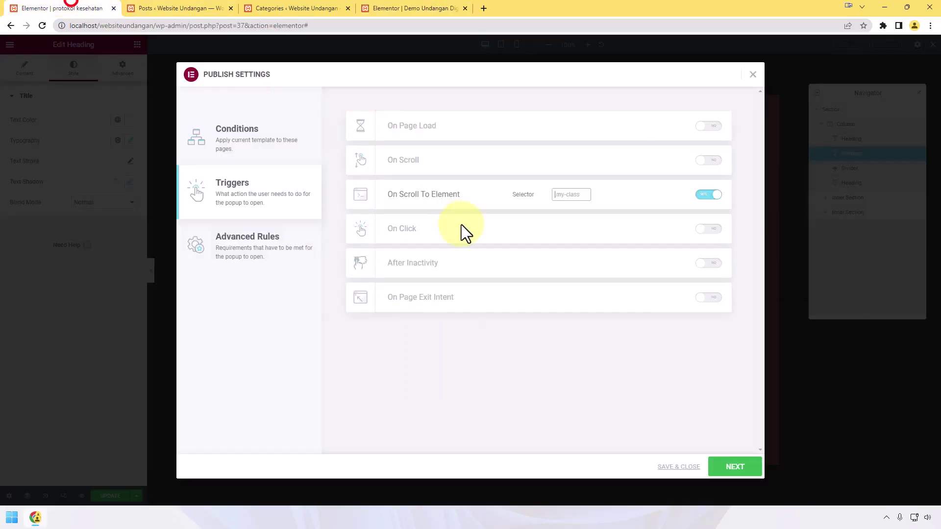
pyautogui.click(443, 7)
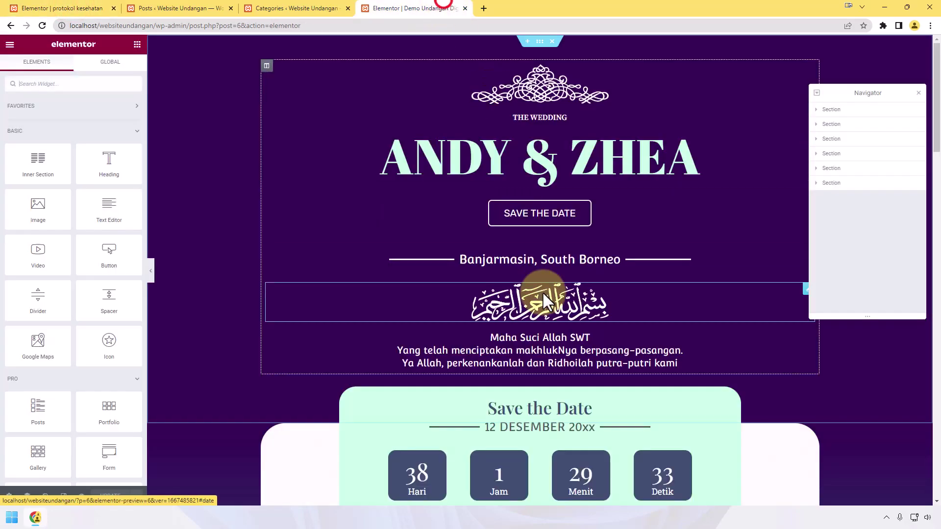
# Step: Show the CSS Classes setting in the advanced options of the Save the Date countdown's inner section
pyautogui.scroll(-6, 542, 291)
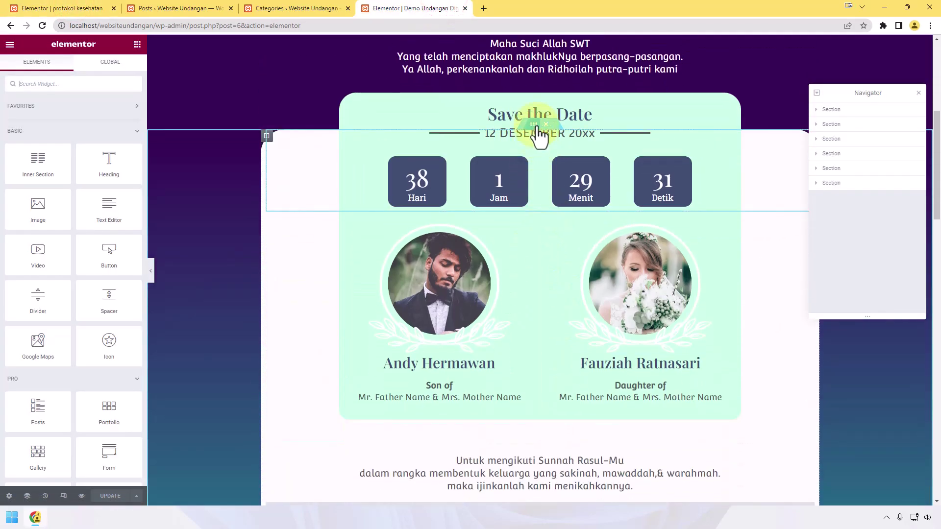
pyautogui.click(534, 125)
pyautogui.click(123, 69)
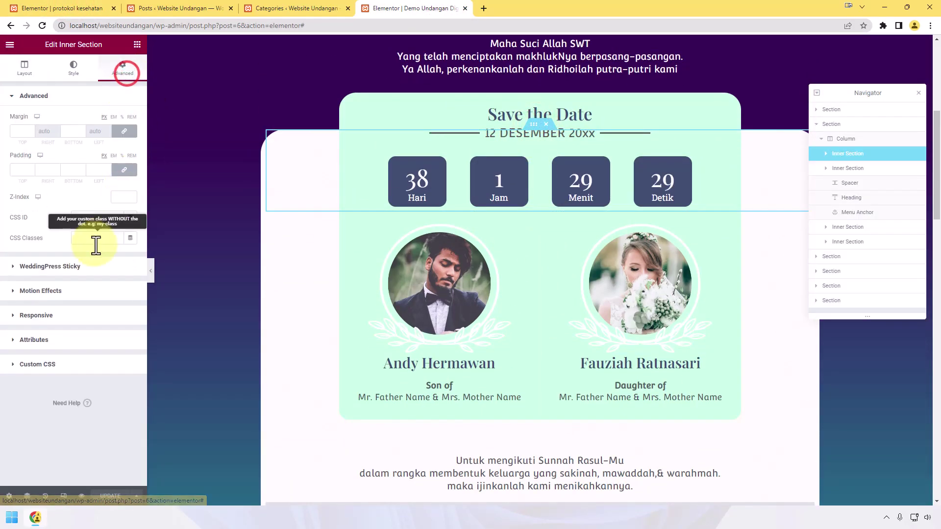
pyautogui.click(96, 241)
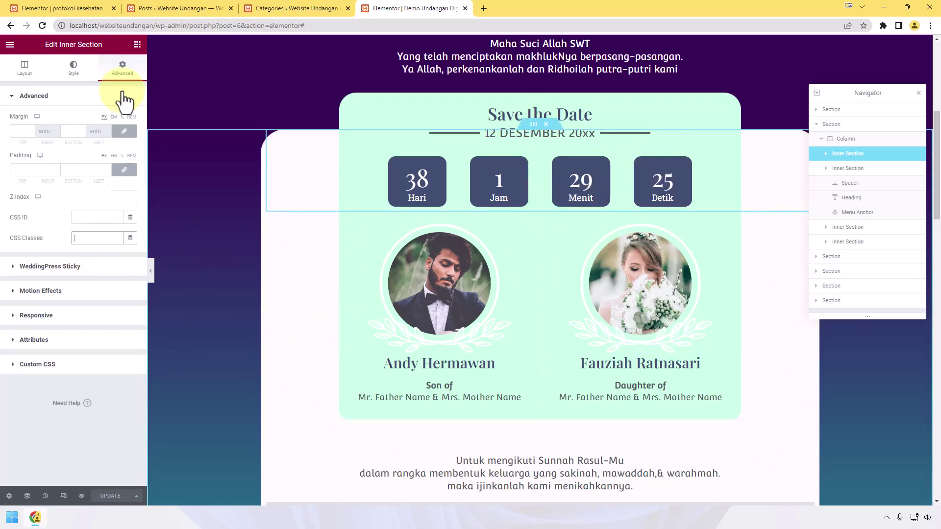
# Step: Return to the popup's trigger settings, disable On Scroll To Element, and switch On Page Load and On Scroll on and off again
pyautogui.click(54, 9)
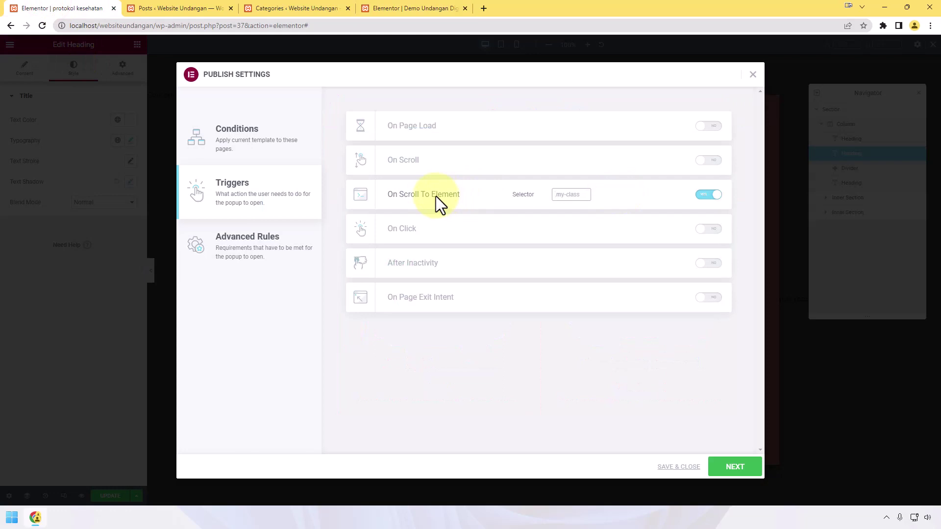
pyautogui.click(714, 194)
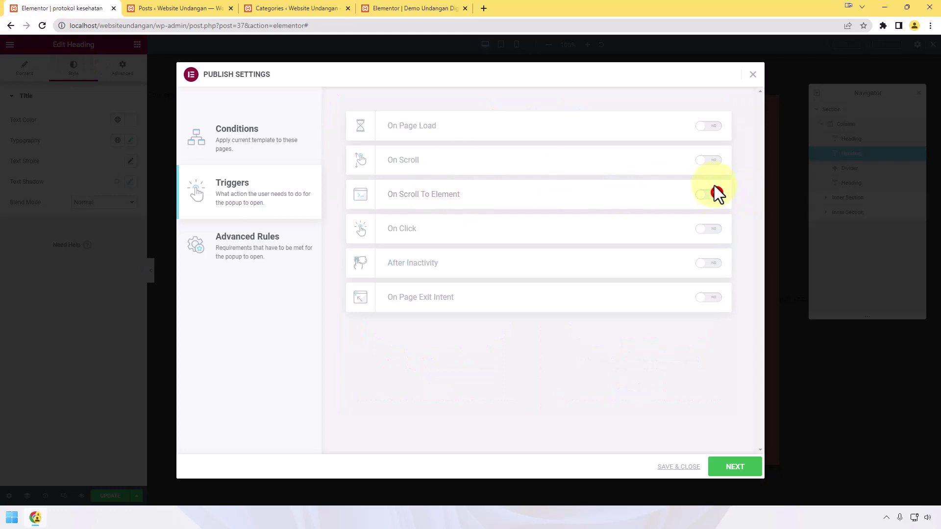
pyautogui.click(716, 128)
pyautogui.click(714, 128)
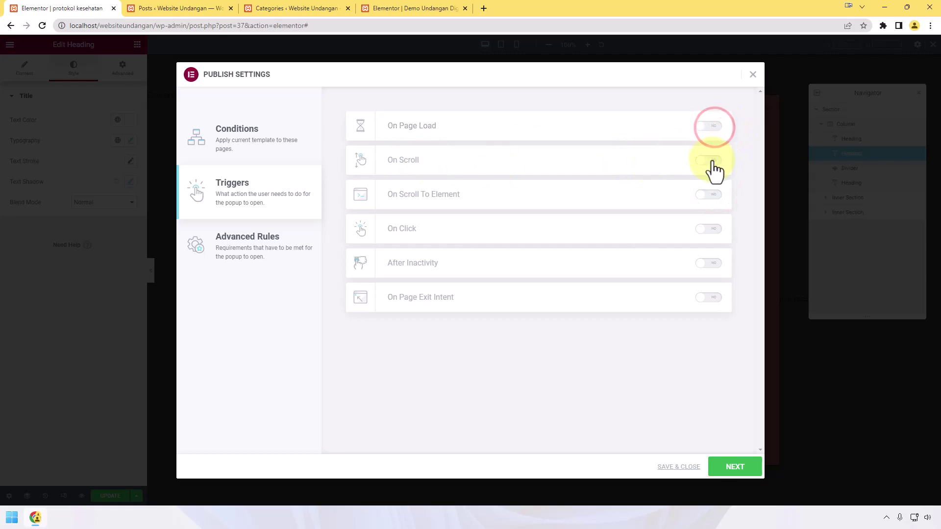
pyautogui.click(713, 162)
pyautogui.click(713, 161)
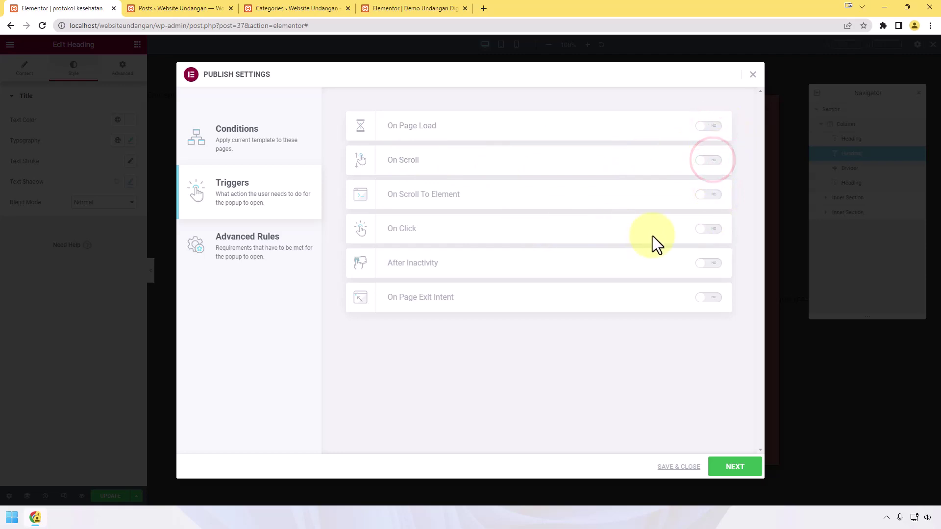
# Step: Try the On Click and After Inactivity triggers one after the other, switching each off again
pyautogui.click(706, 230)
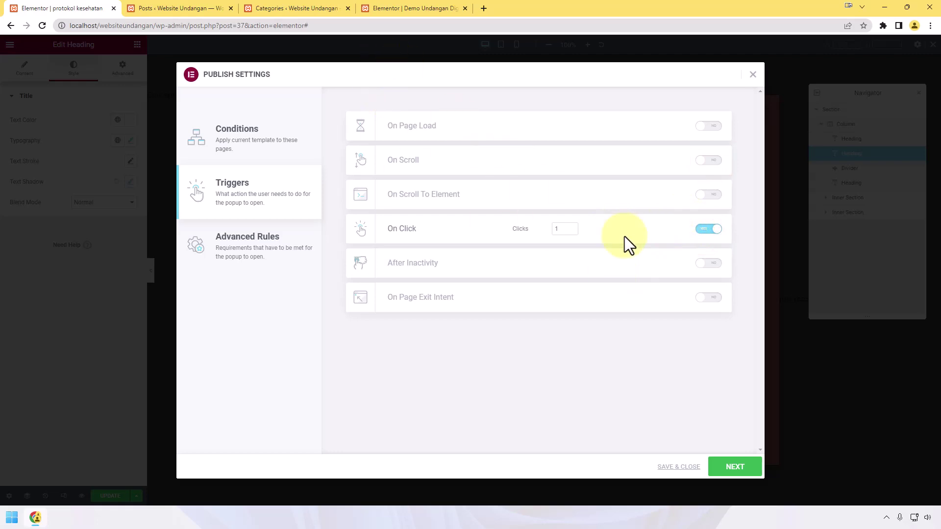
pyautogui.click(707, 229)
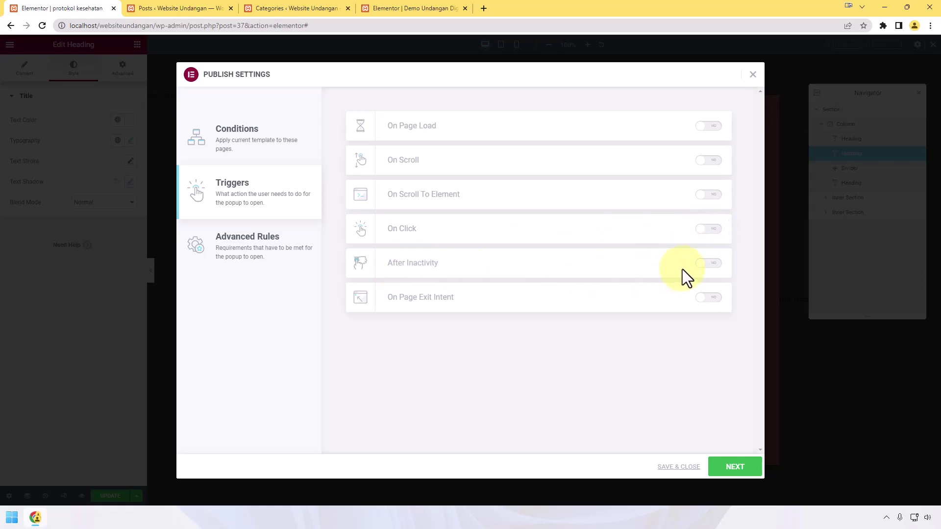
pyautogui.click(709, 265)
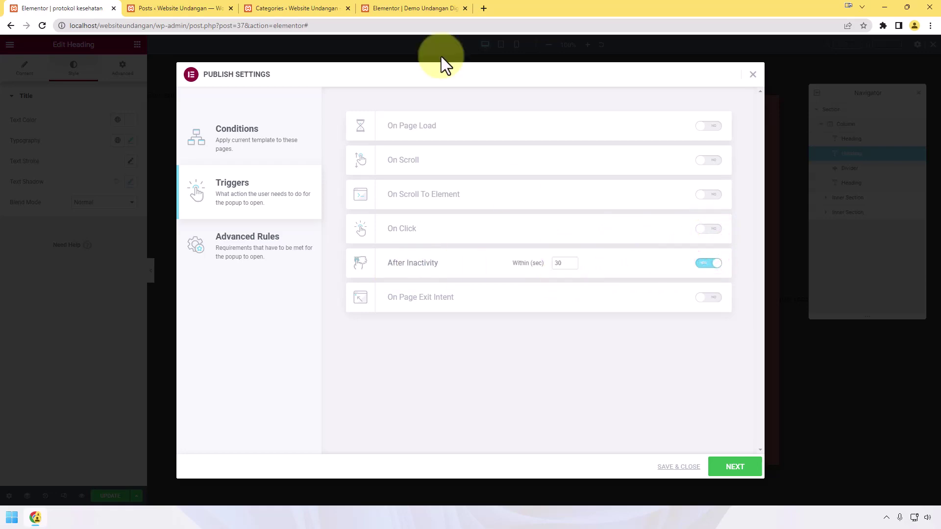
pyautogui.click(431, 9)
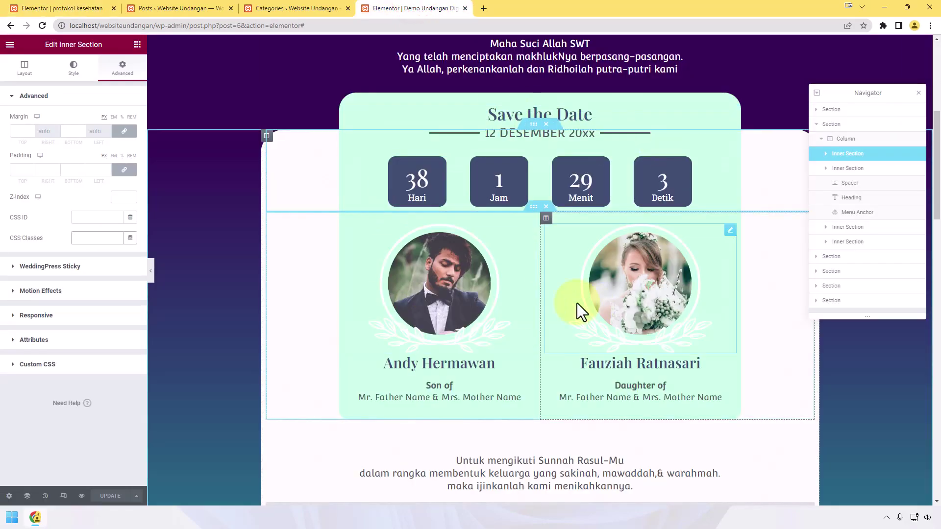
pyautogui.click(33, 9)
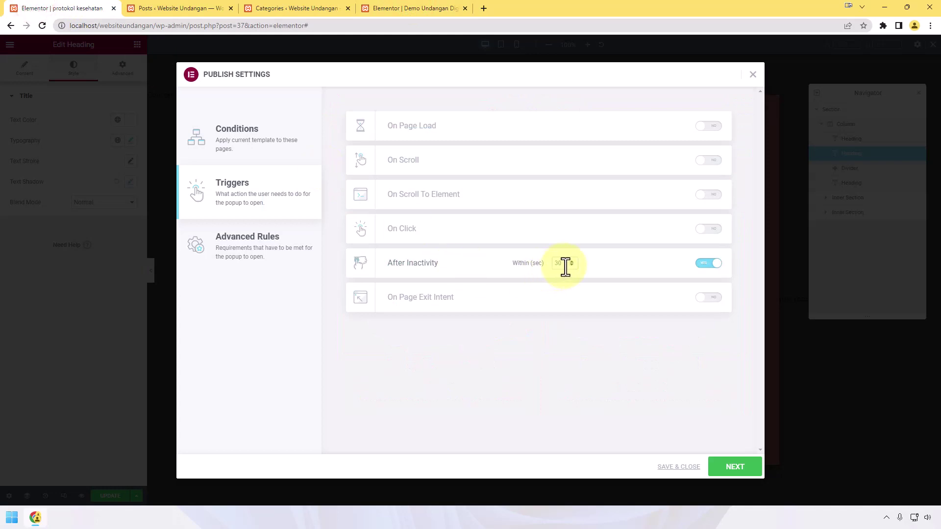
pyautogui.click(708, 264)
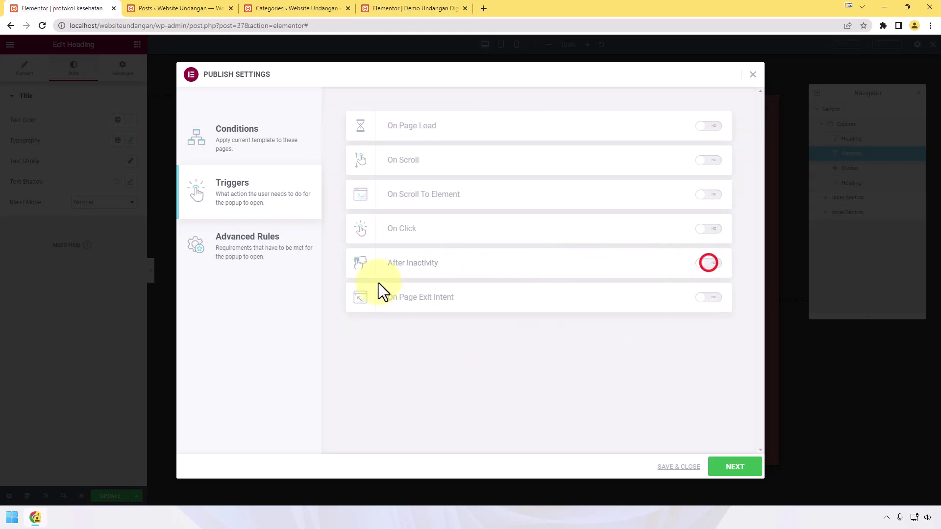
# Step: Try the On Page Exit Intent trigger, look at the demo invitation, and switch the trigger off again
pyautogui.click(705, 298)
pyautogui.click(403, 7)
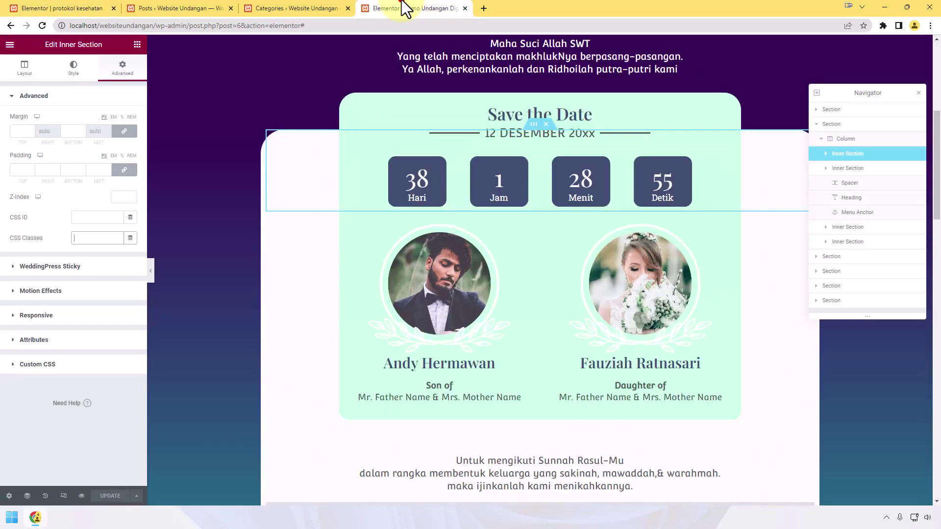
pyautogui.click(93, 7)
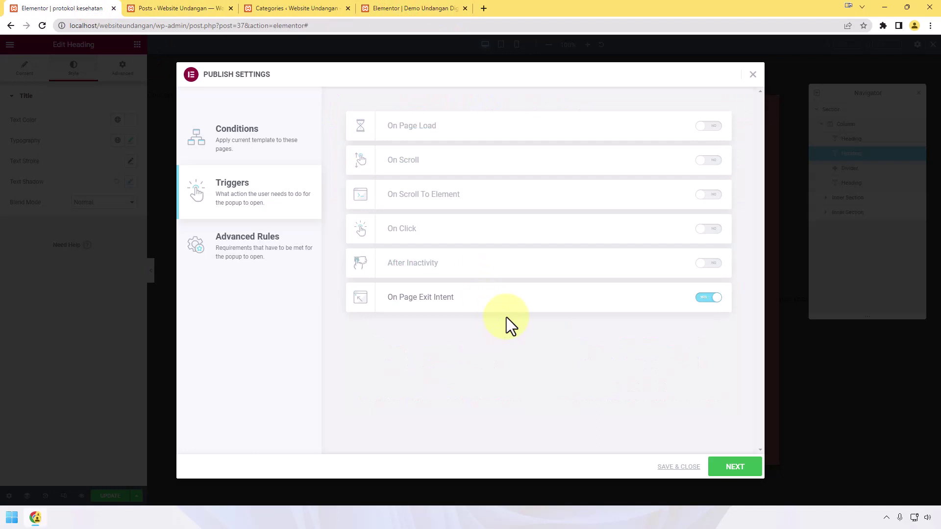
pyautogui.click(709, 296)
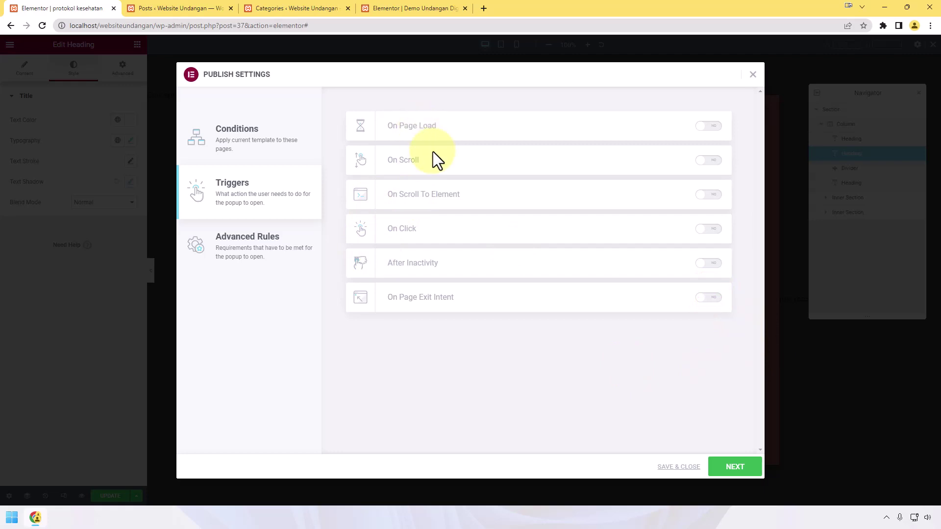
# Step: Examine the popup's advanced rules, including the options for arriving from a specific URL, and review its display conditions
pyautogui.click(243, 257)
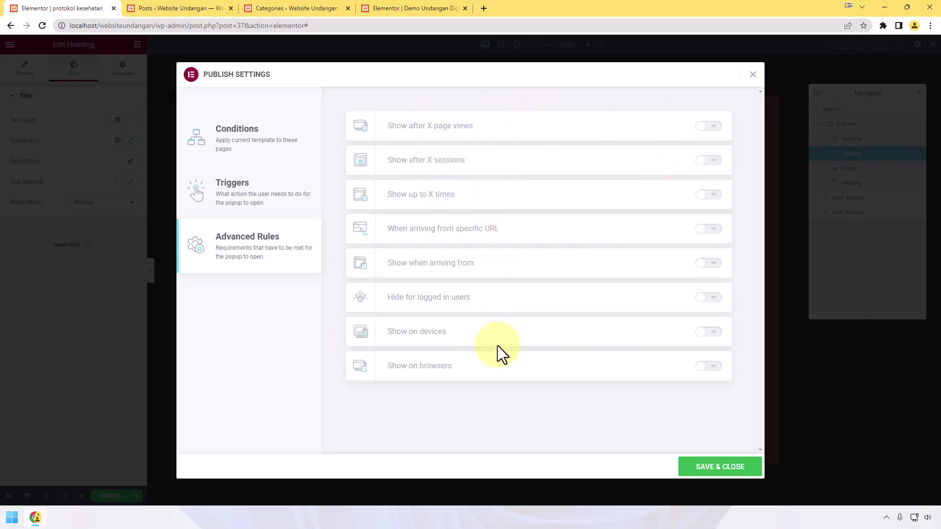
pyautogui.click(701, 229)
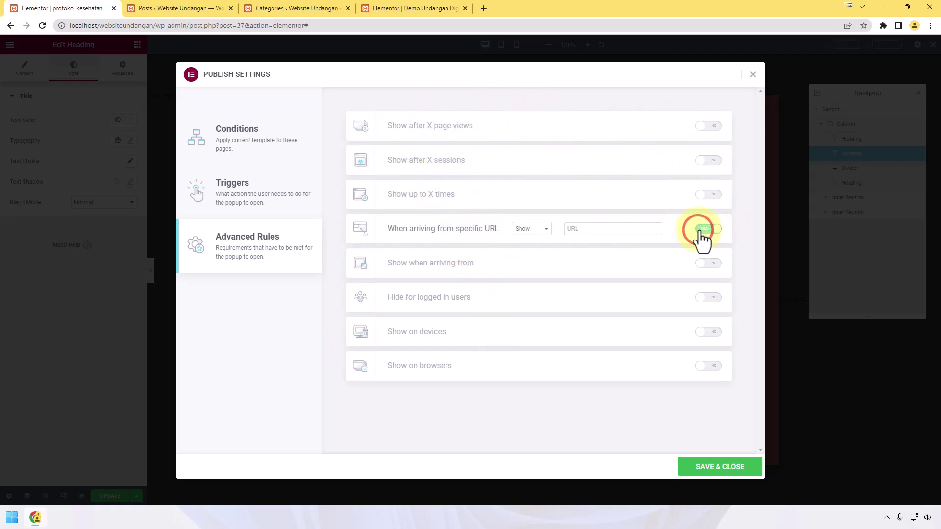
pyautogui.click(700, 229)
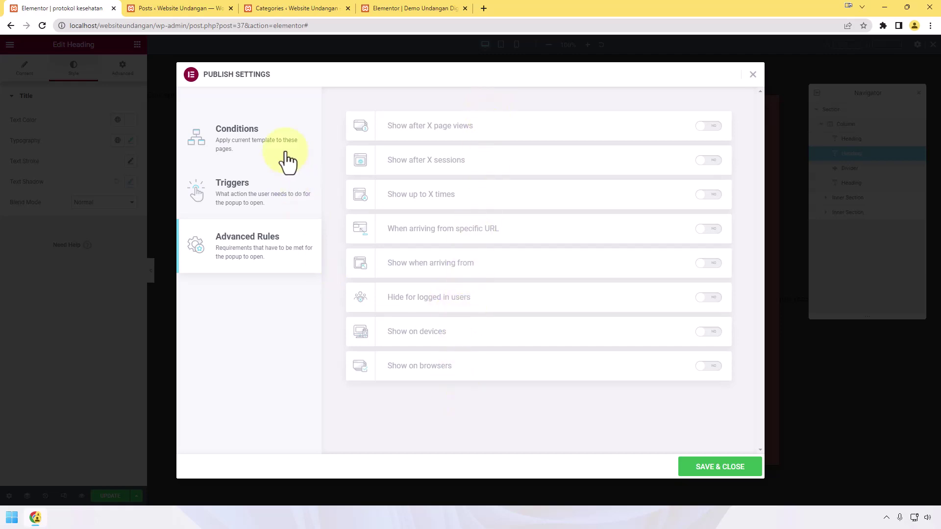
pyautogui.click(258, 133)
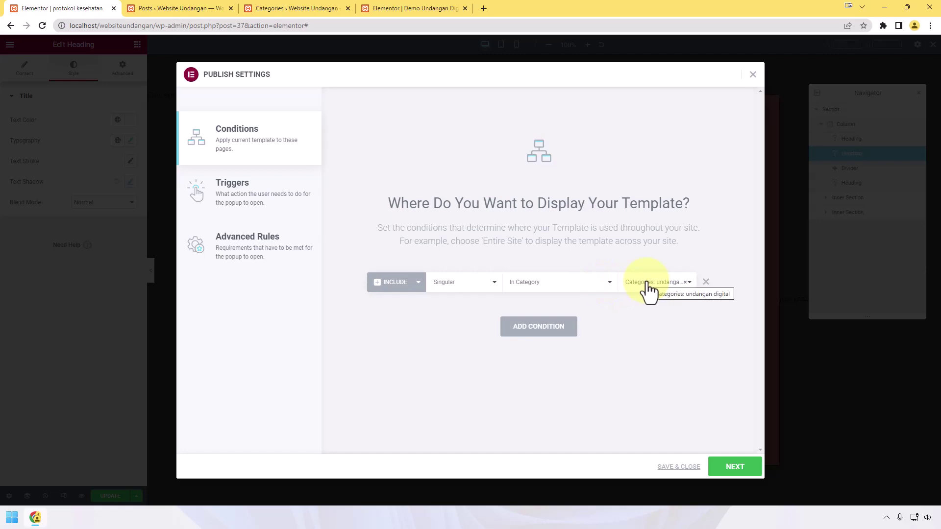
# Step: Enable the On Page Load trigger with a delay of 2 seconds, and save and close the popup's publish settings
pyautogui.click(269, 198)
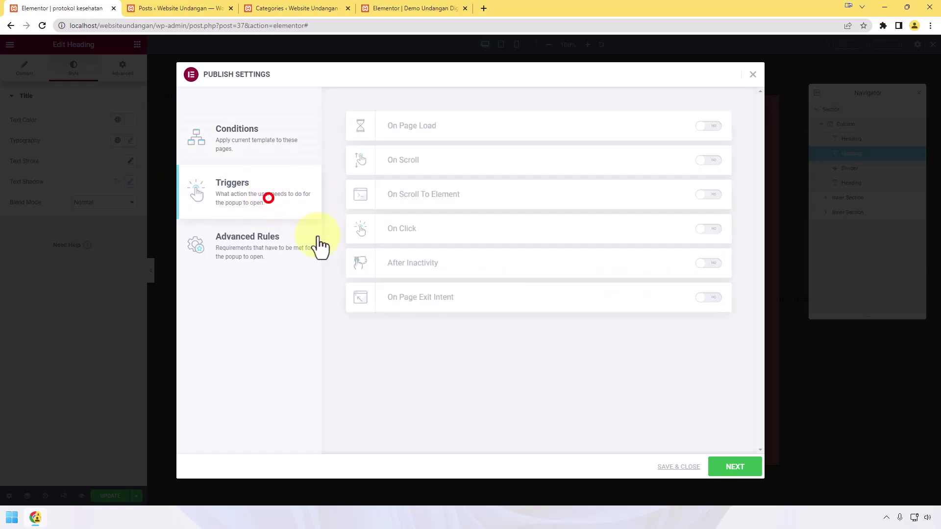
pyautogui.click(706, 126)
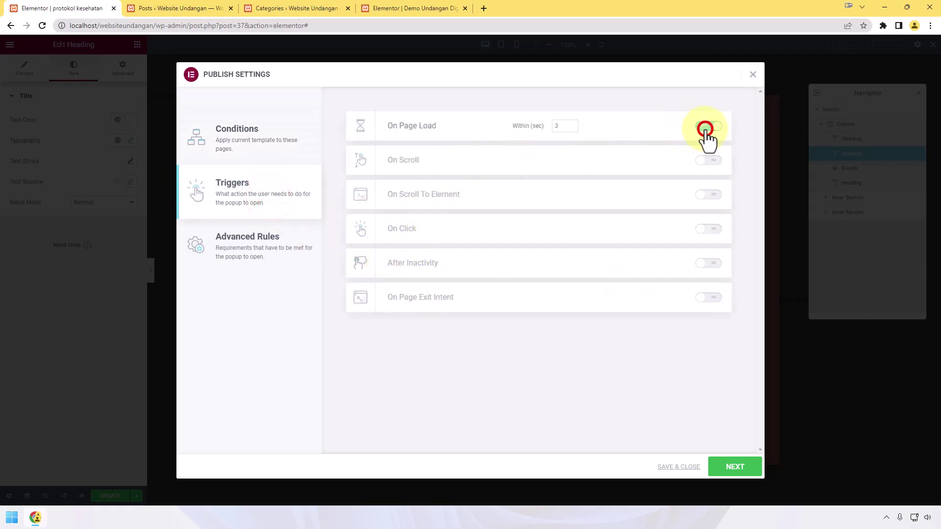
pyautogui.click(558, 127)
pyautogui.write('2')
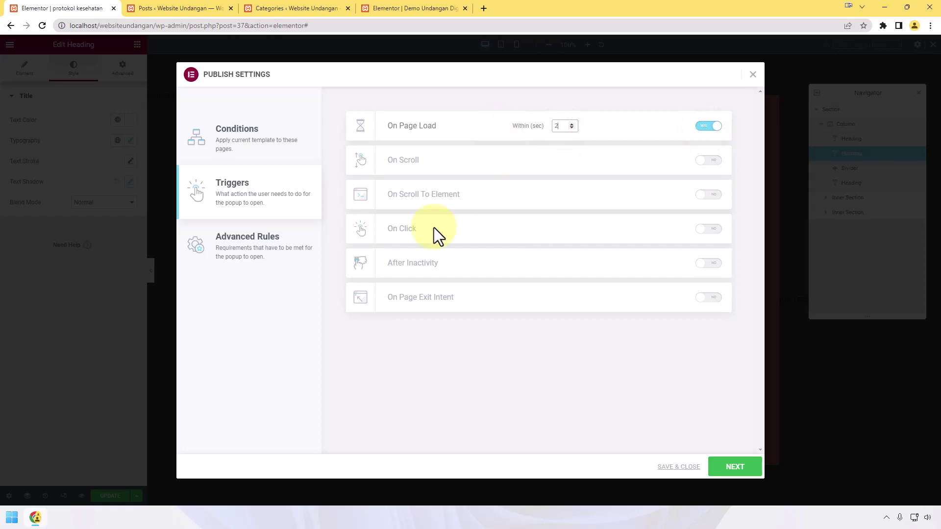
pyautogui.click(684, 467)
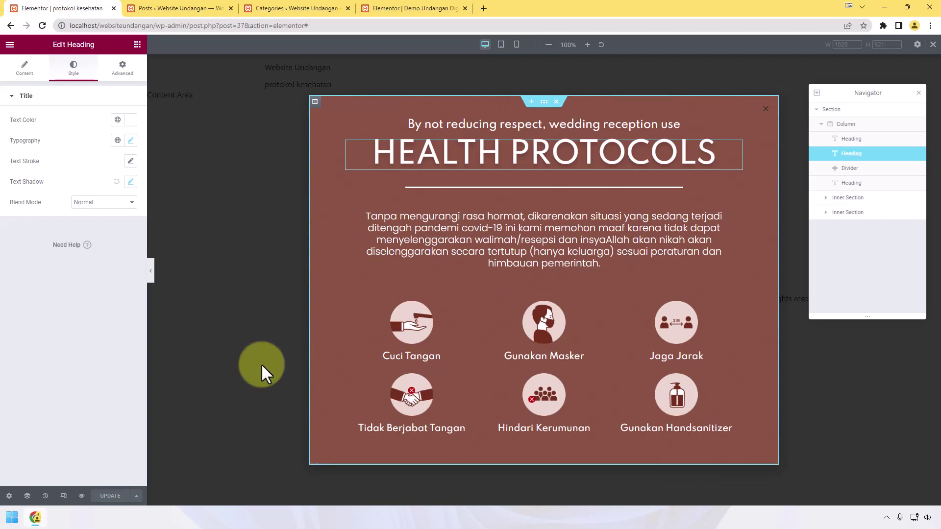
# Step: Open the advanced options in the health protocols popup's own settings
pyautogui.click(9, 495)
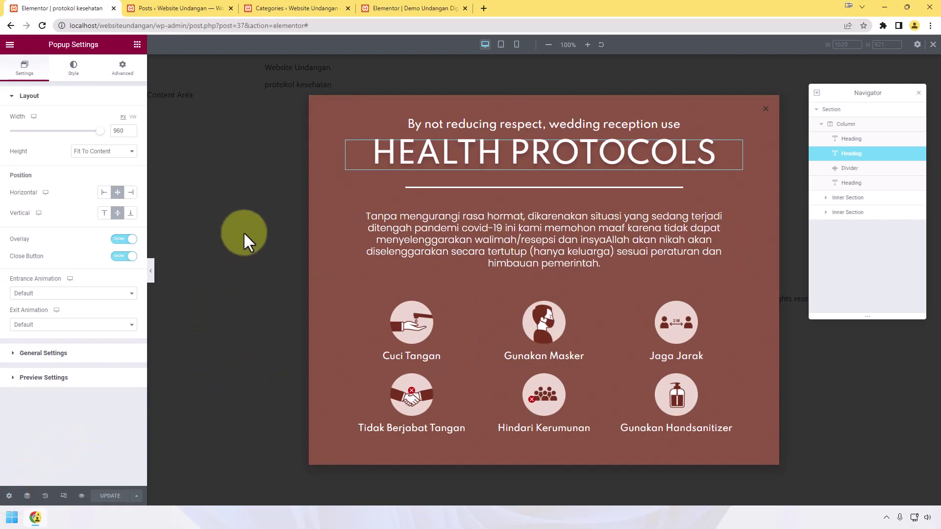
pyautogui.click(128, 72)
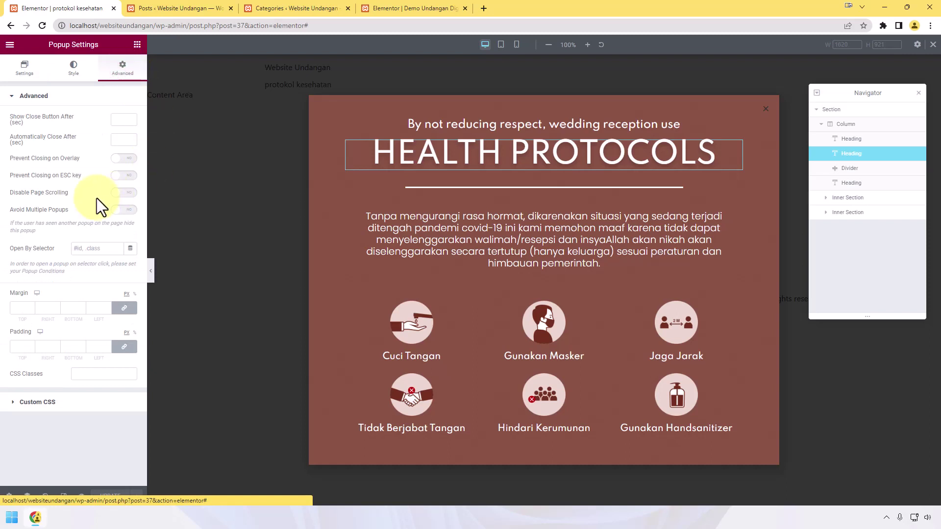